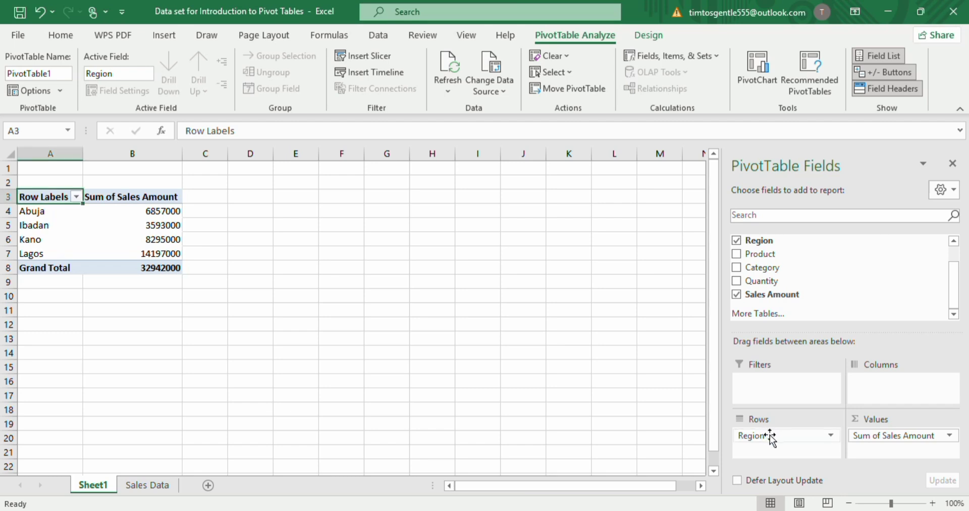
Replace Region with Product in the pivot table's rows and place Region in the columns
mouse_move(771, 437)
mouse_down()
mouse_move(765, 259)
mouse_move(758, 444)
mouse_up()
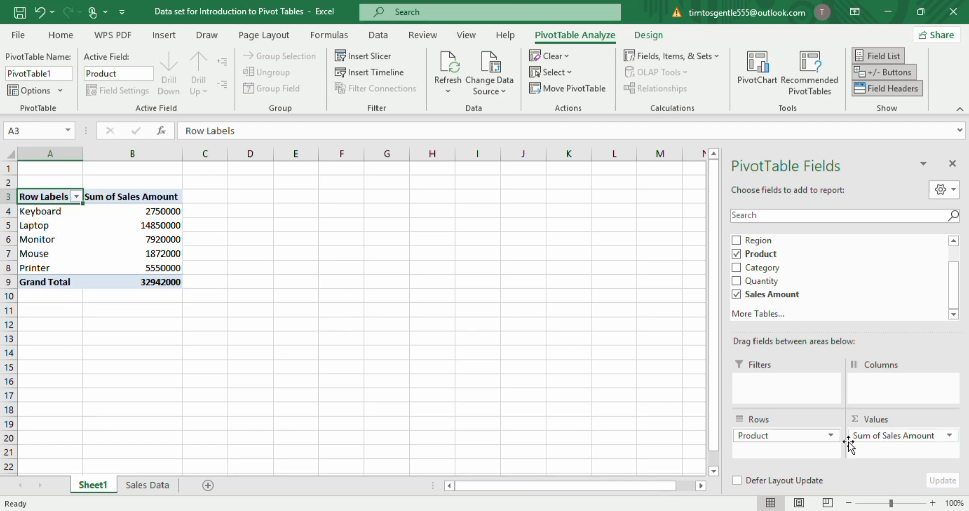
mouse_move(767, 434)
mouse_down()
mouse_move(757, 336)
mouse_move(771, 295)
mouse_move(786, 392)
mouse_move(776, 437)
mouse_move(800, 318)
mouse_move(791, 277)
mouse_move(760, 295)
mouse_move(766, 435)
mouse_up()
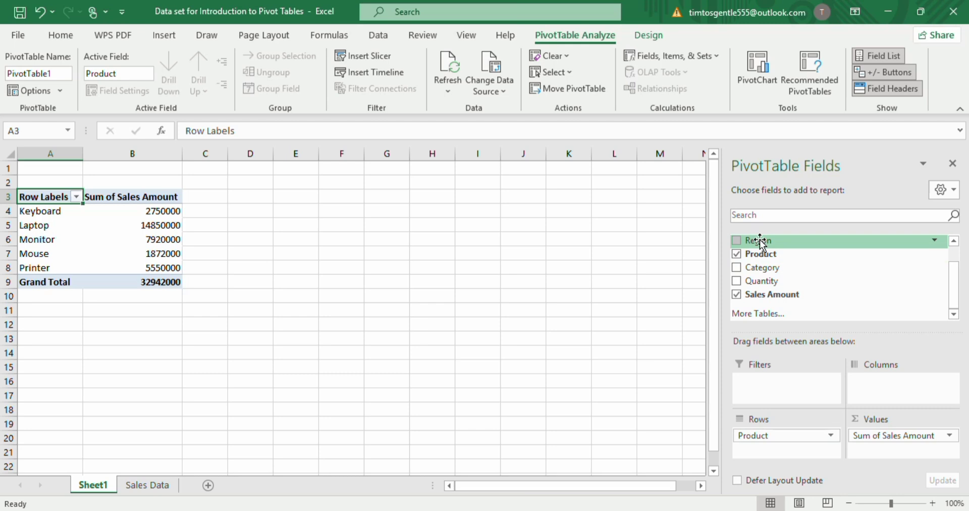
drag(761, 242, 877, 401)
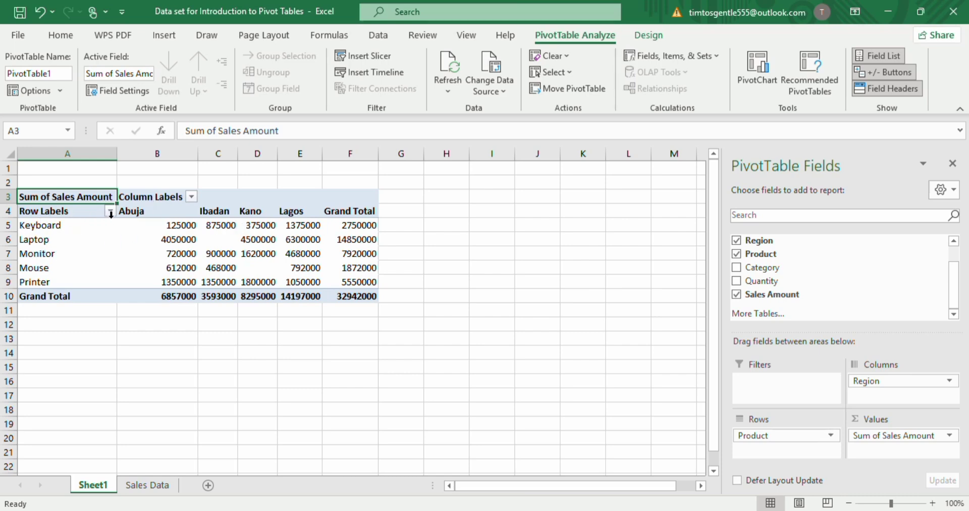
mouse_move(136, 222)
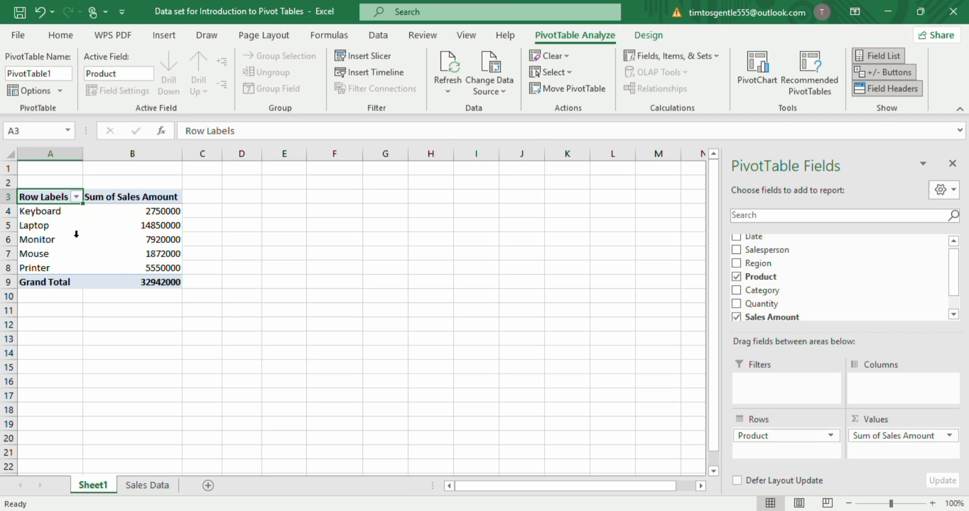
Sort the products by Sum of Sales Amount from smallest to largest
mouse_move(107, 251)
right_click(125, 248)
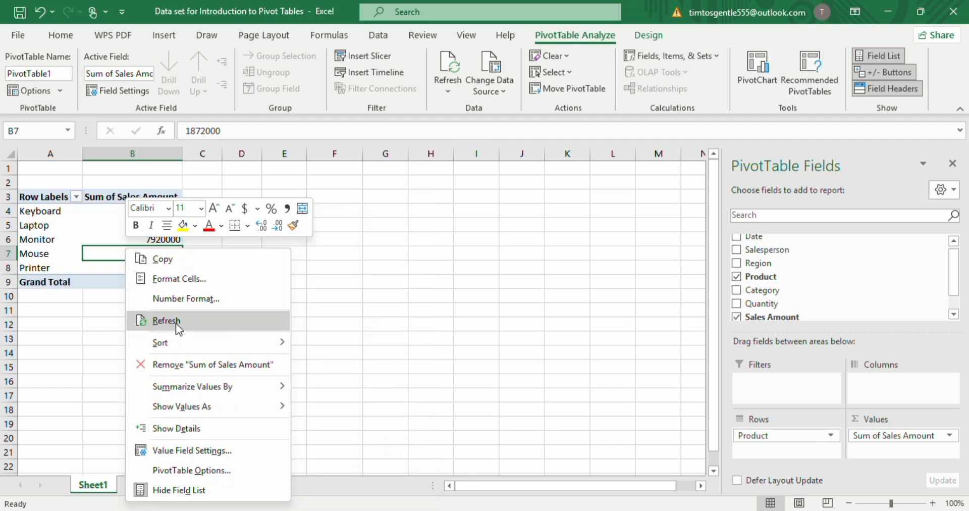
mouse_move(184, 340)
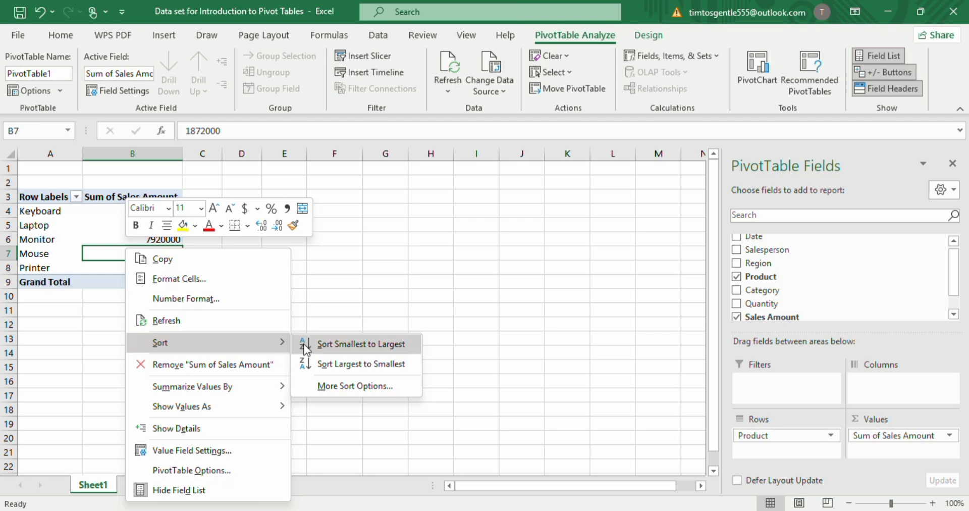
click(321, 346)
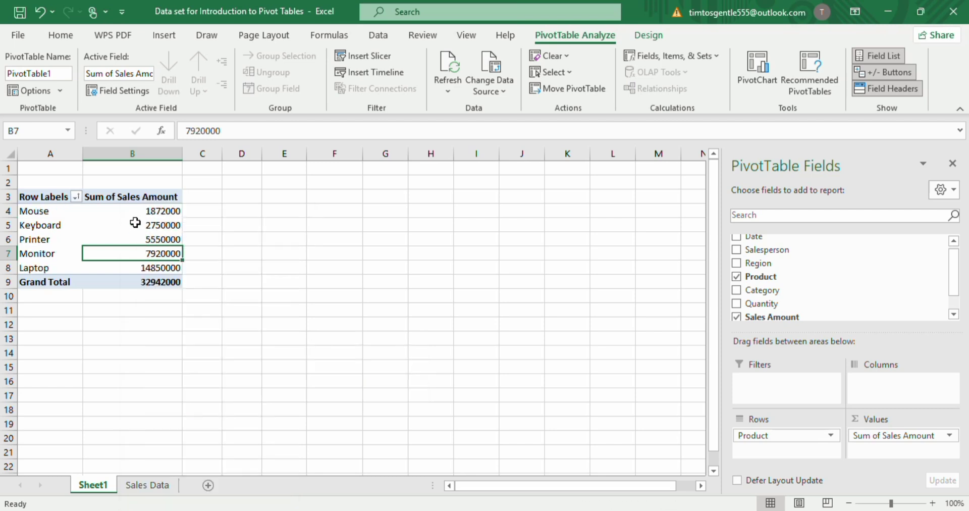
Sort the products by Sum of Sales Amount from largest to smallest
right_click(145, 270)
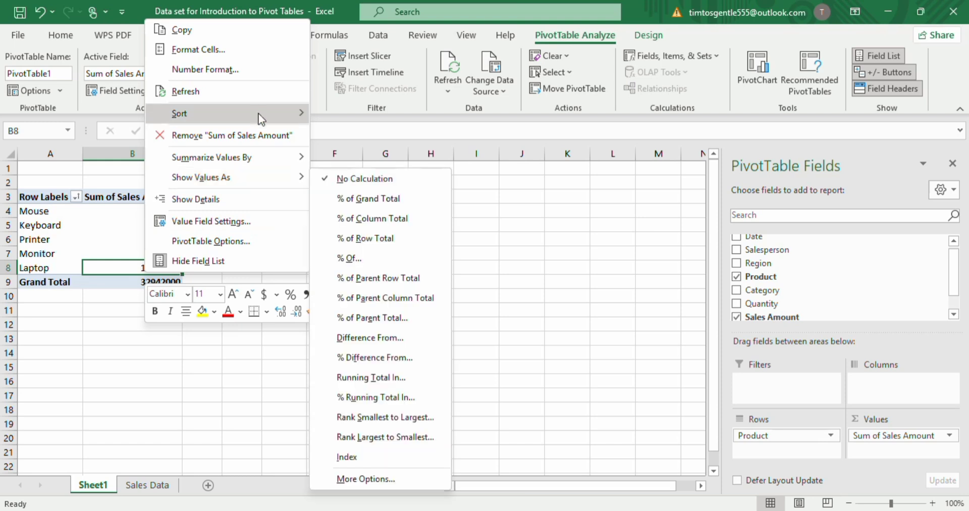
mouse_move(256, 110)
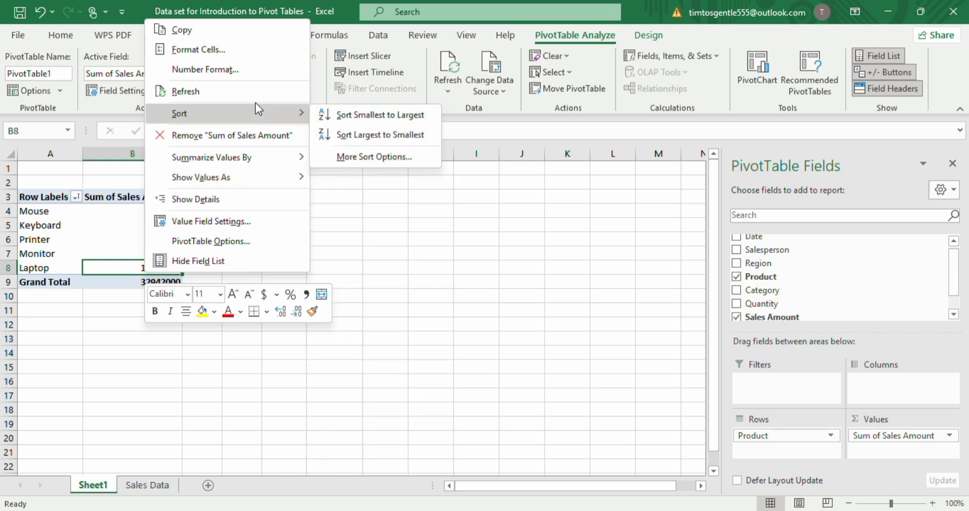
click(359, 132)
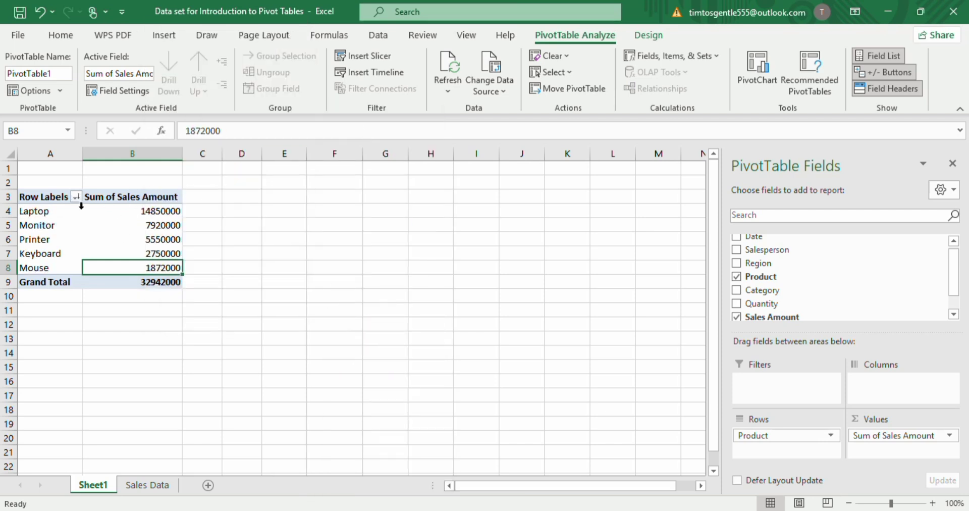
Use the additional sort options to order the products by Sum of Sales Amount, Smallest to Largest
right_click(120, 219)
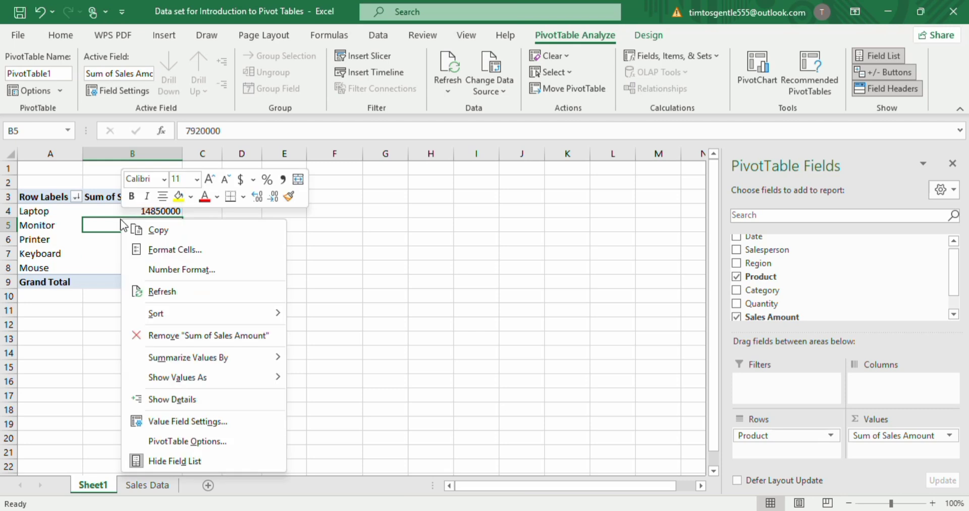
mouse_move(245, 315)
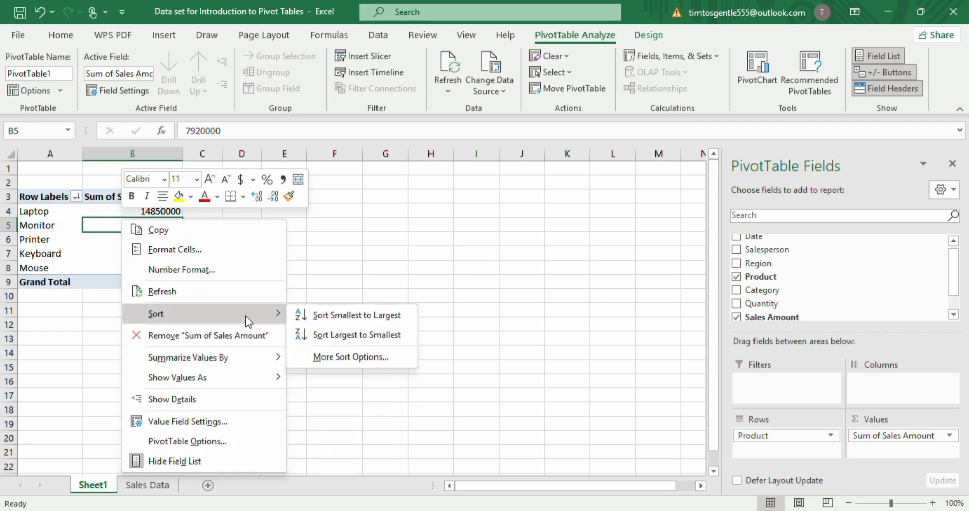
click(351, 357)
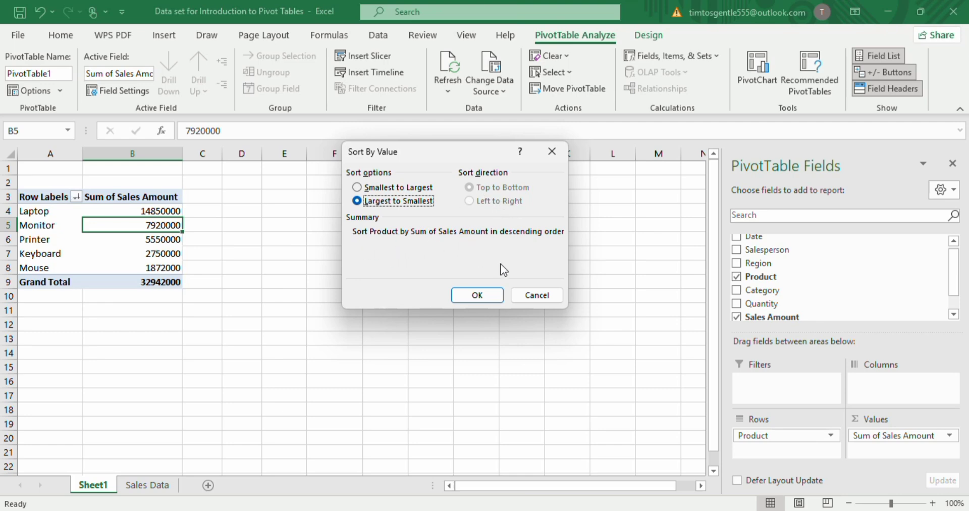
click(378, 189)
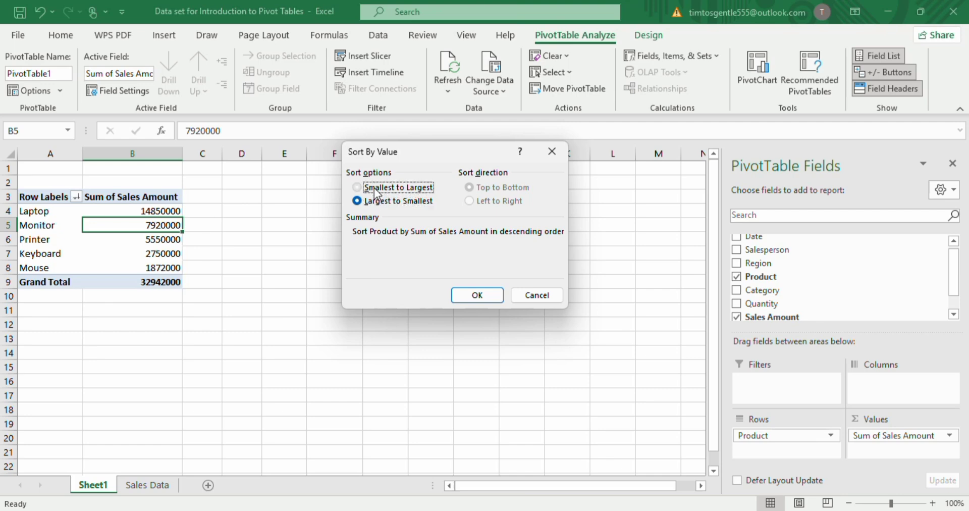
click(477, 294)
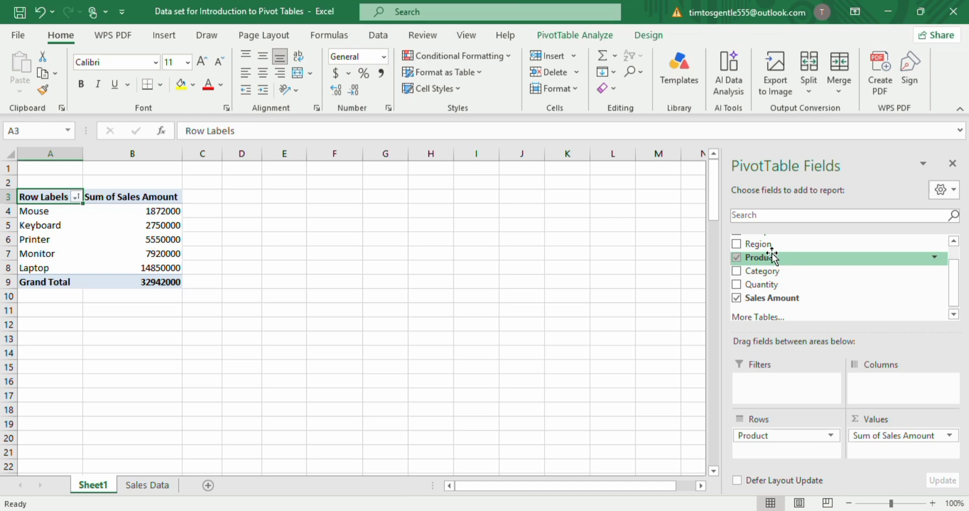
Remove Product from the pivot table's rows and put Date there instead
mouse_move(772, 256)
mouse_down()
mouse_move(807, 435)
mouse_move(787, 294)
mouse_move(761, 260)
mouse_up()
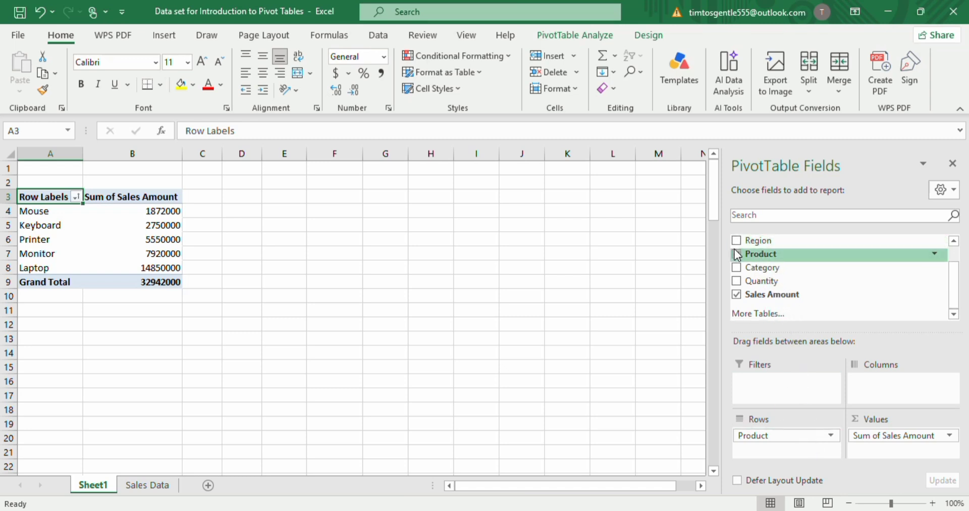
click(736, 253)
scroll(778, 279, up, 1)
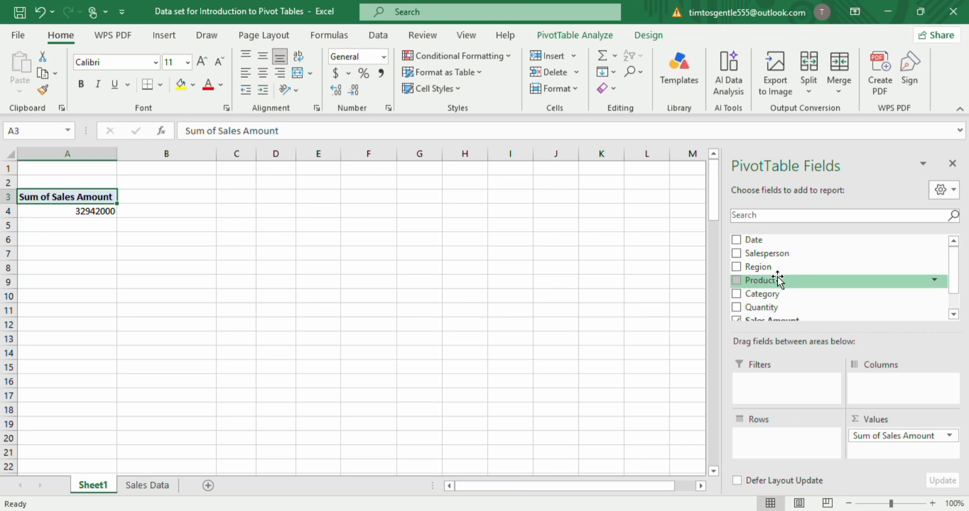
drag(753, 240, 761, 457)
scroll(102, 360, down, 1)
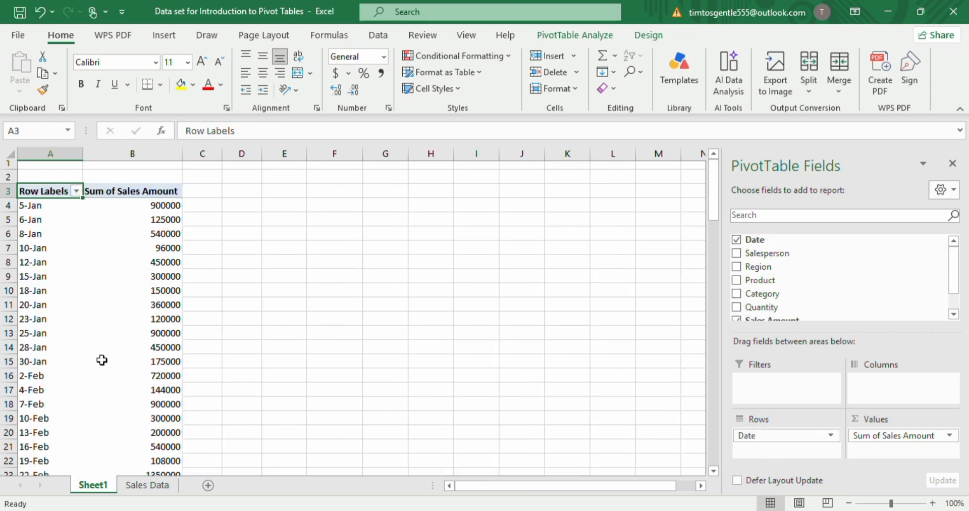
scroll(102, 359, down, 2)
scroll(102, 359, up, 2)
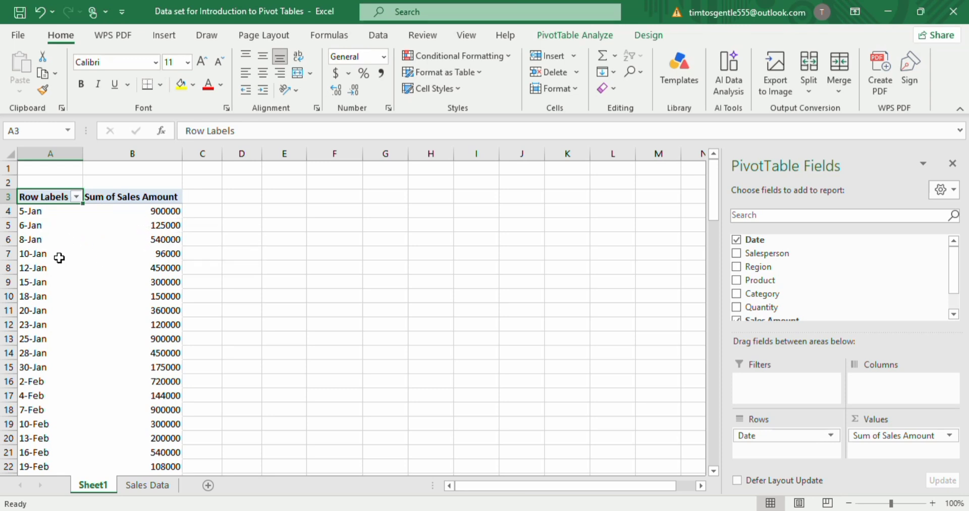
Group the pivot table's date row labels by Months only, without Days
right_click(64, 274)
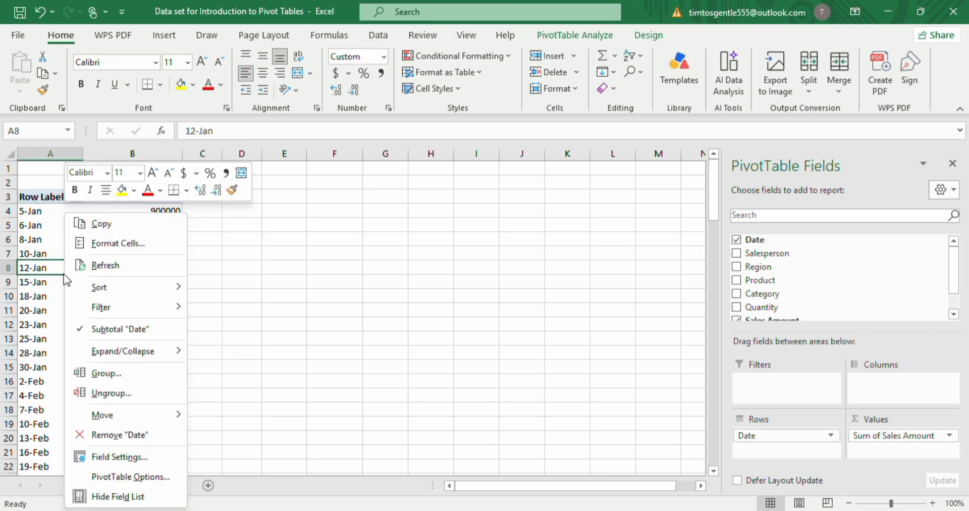
click(119, 375)
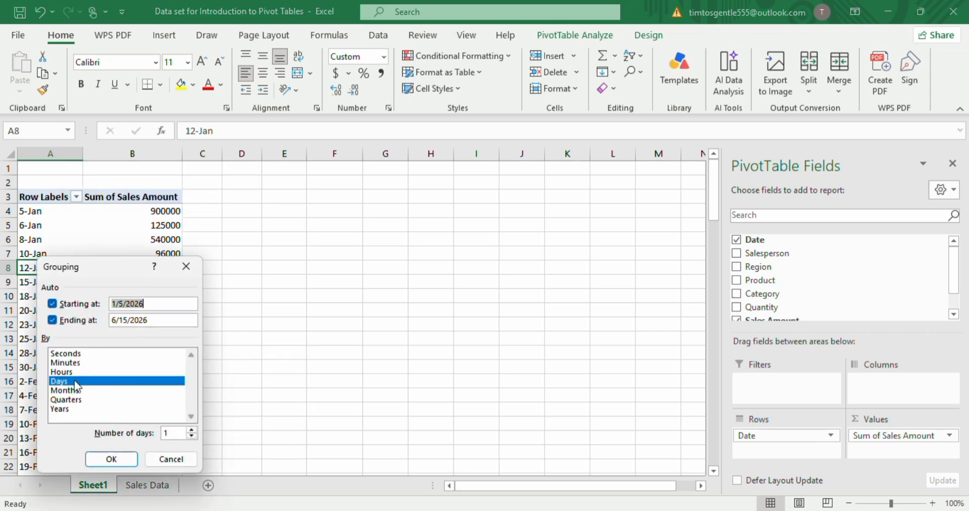
click(66, 390)
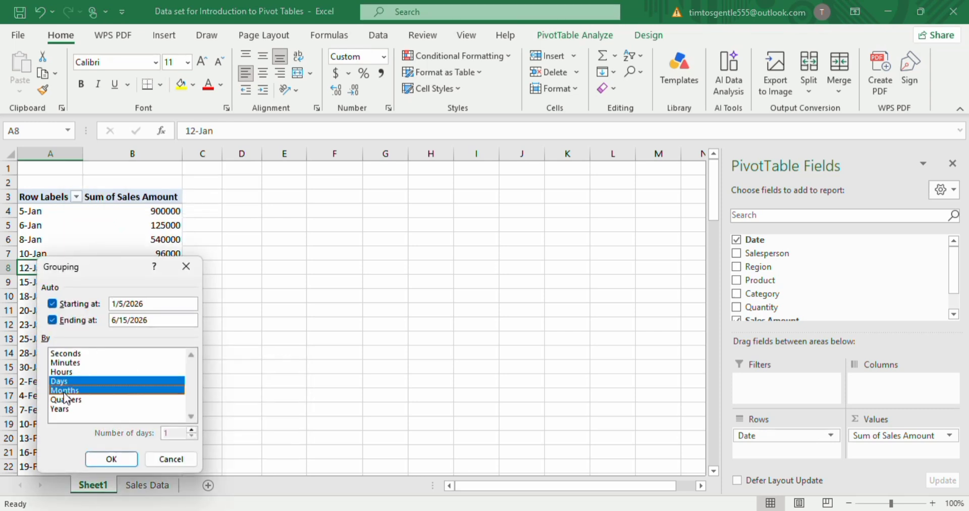
click(69, 382)
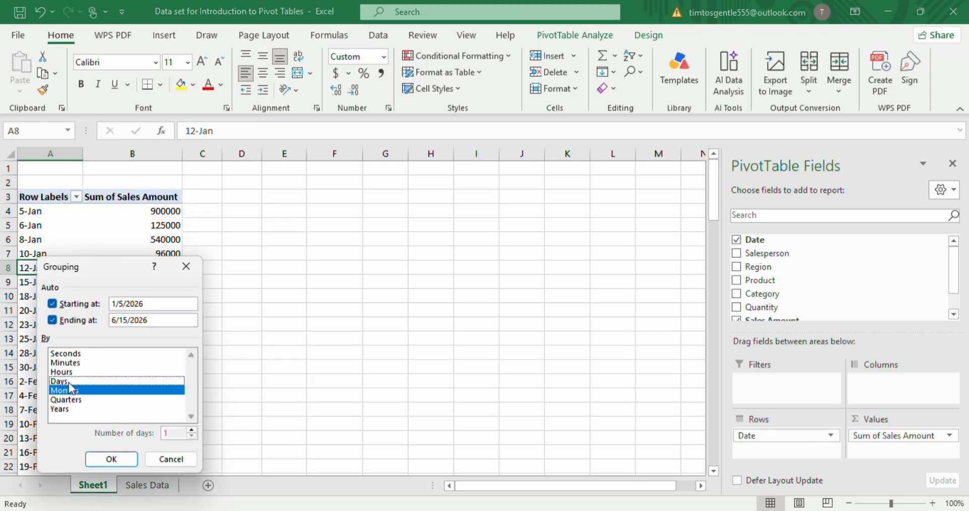
click(112, 459)
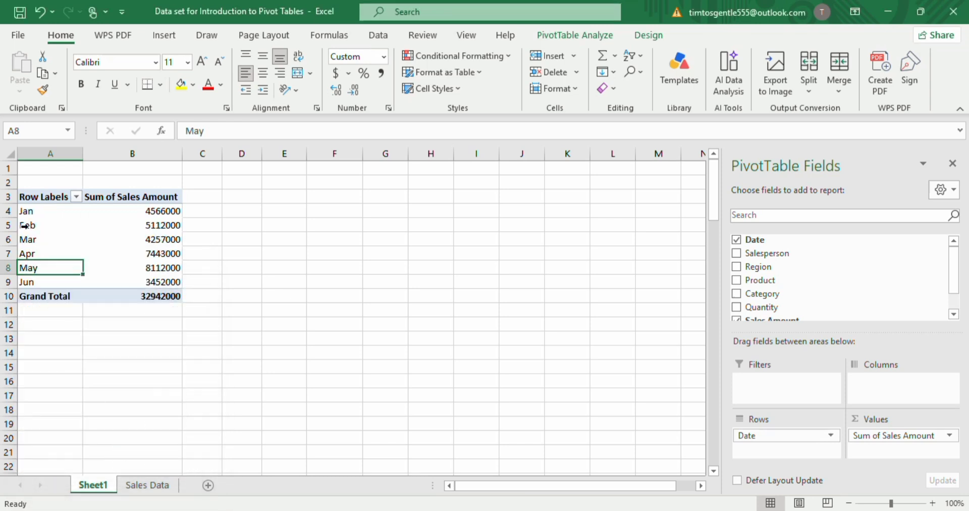
Regroup the date row labels by Quarters instead of Months
right_click(116, 256)
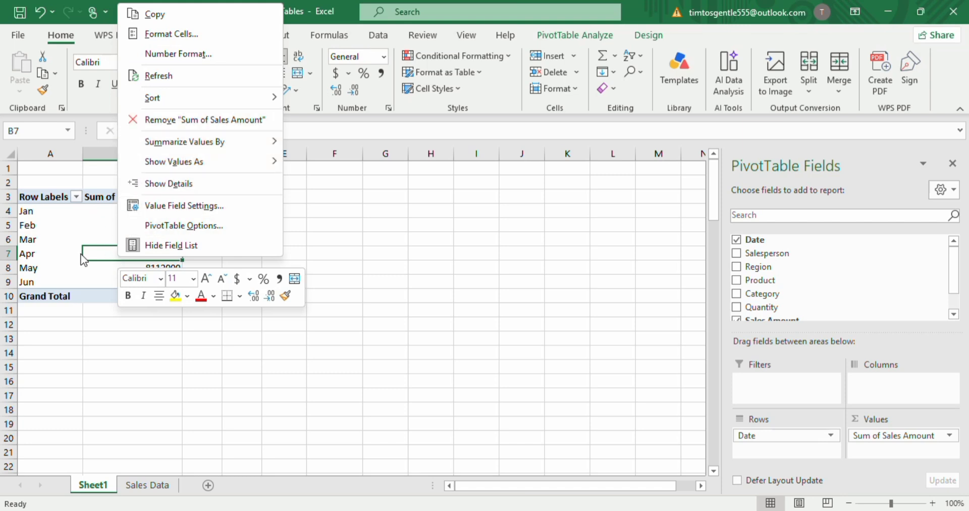
key(Escape)
right_click(54, 253)
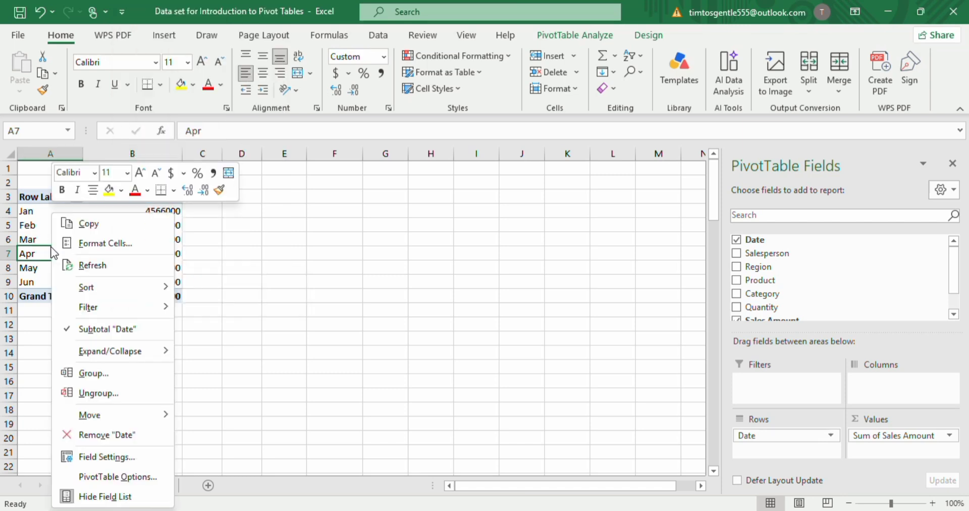
click(125, 377)
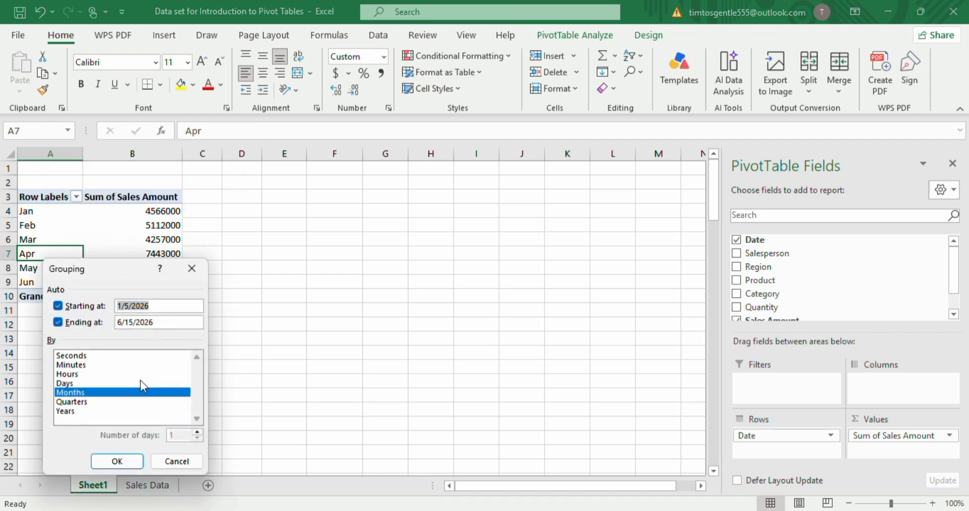
click(117, 392)
click(92, 403)
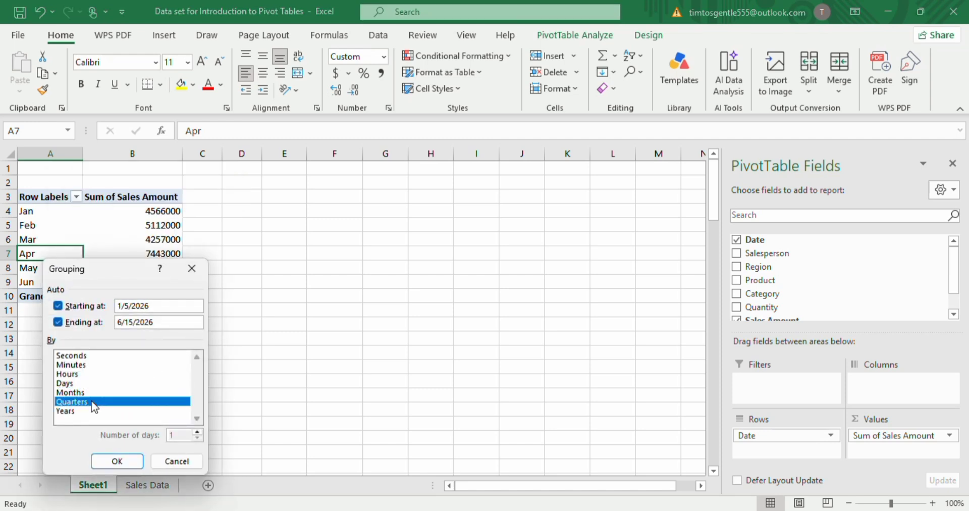
click(127, 463)
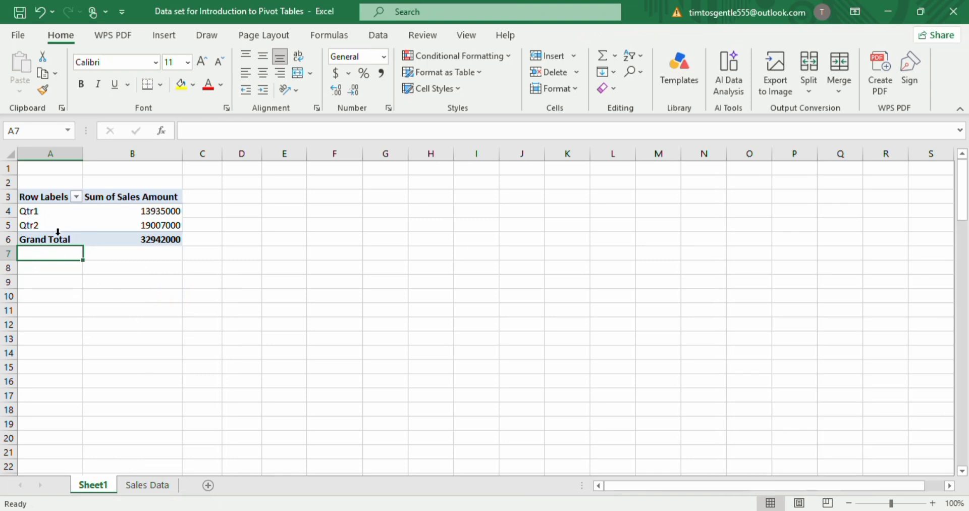
Add Years to the Quarters grouping of the date row labels
right_click(67, 225)
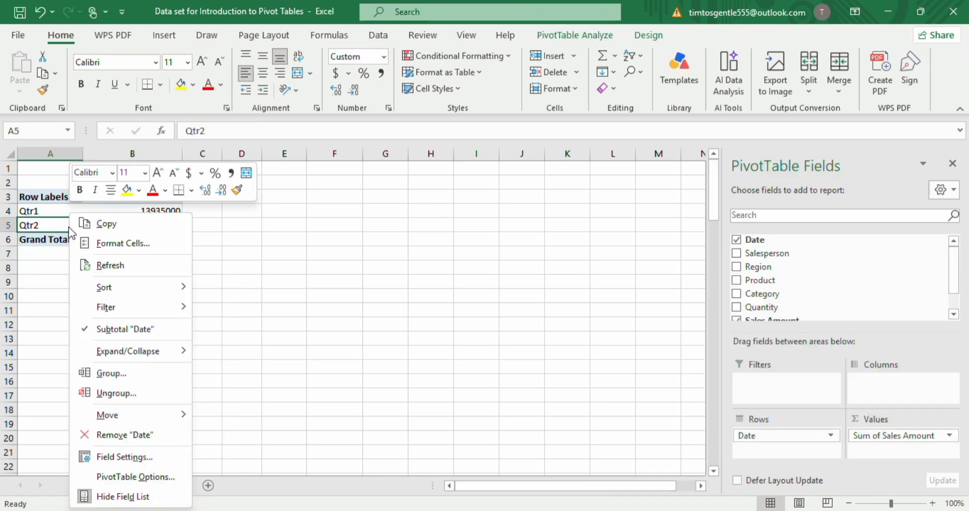
click(124, 376)
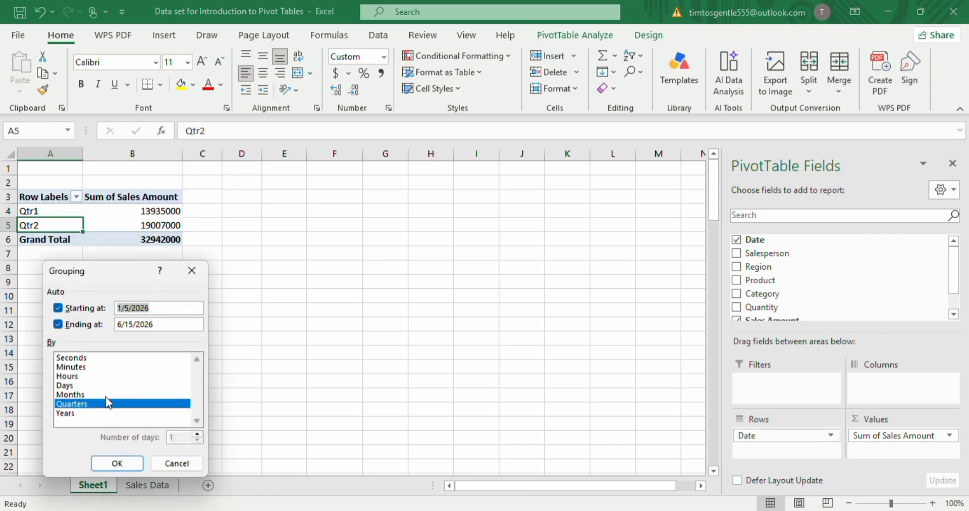
click(91, 410)
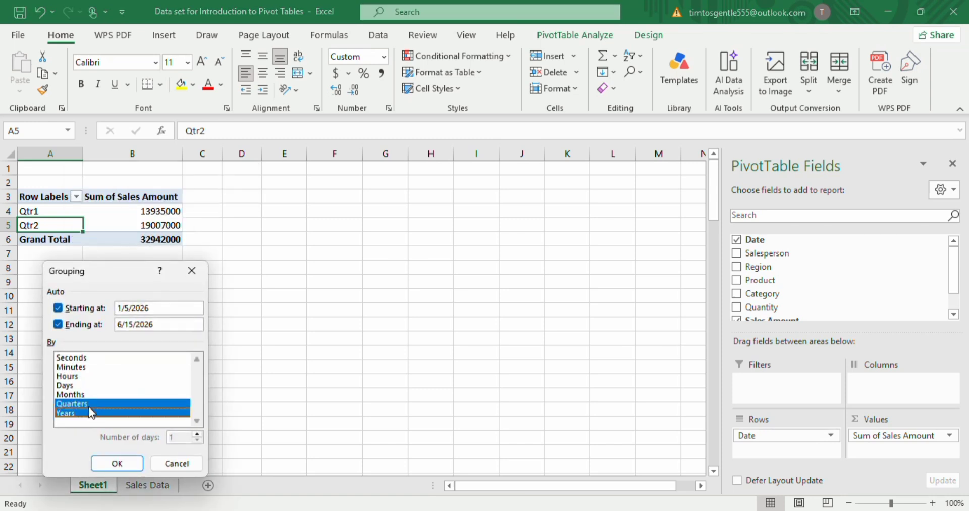
click(123, 462)
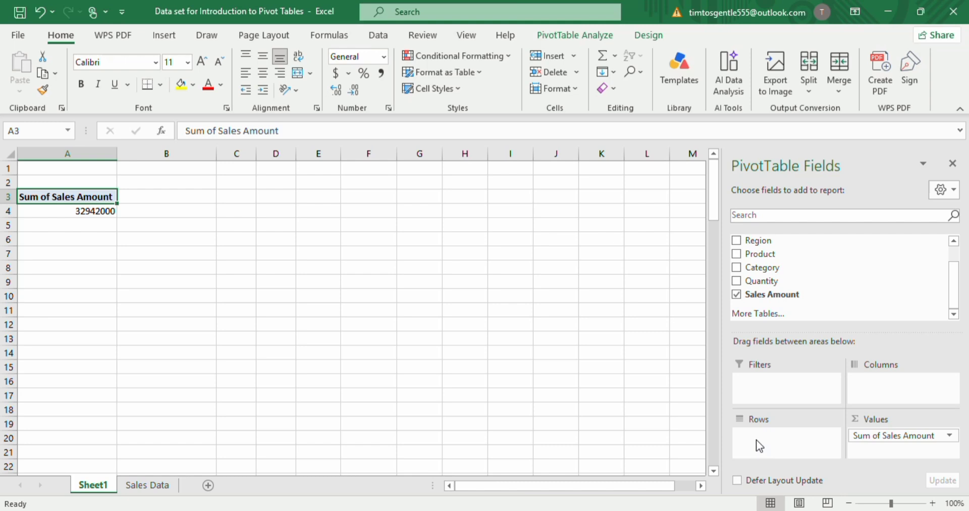
Add Sales Amount to the pivot table's rows and look through the listed amounts
drag(753, 296, 759, 436)
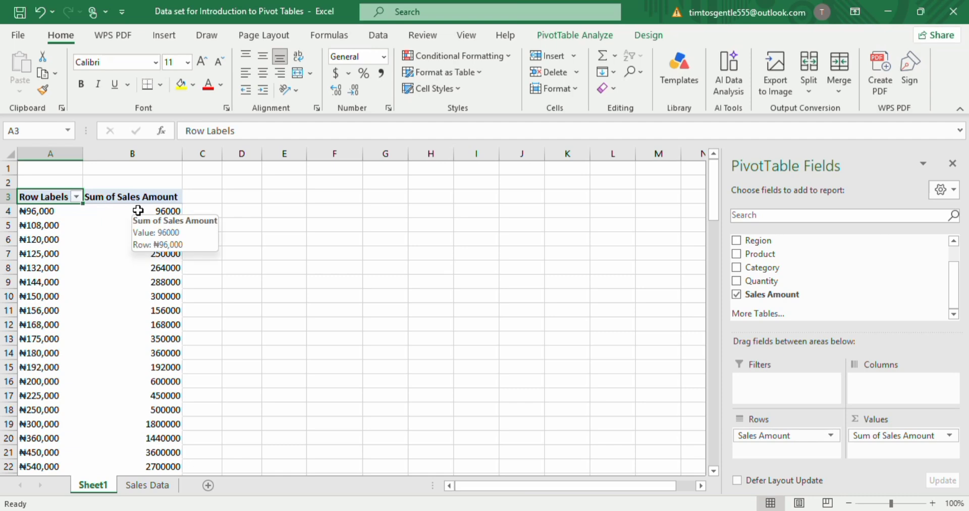
scroll(23, 233, down, 4)
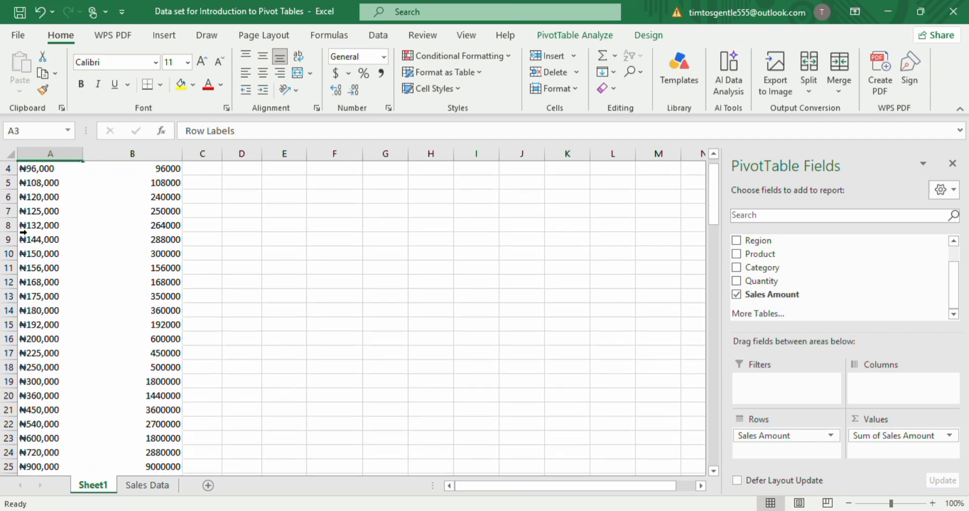
Group the pivot table's Sales Amount row labels into intervals of 30000
scroll(24, 233, up, 4)
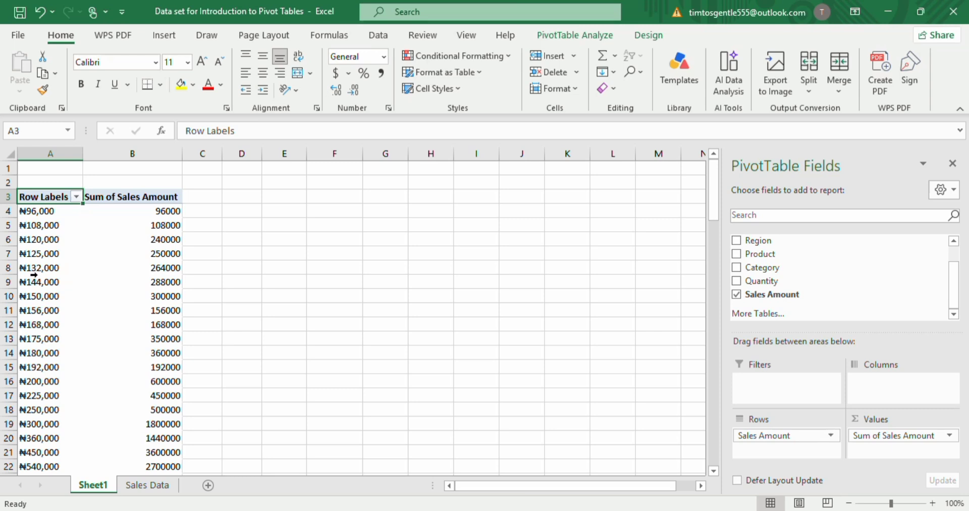
click(33, 275)
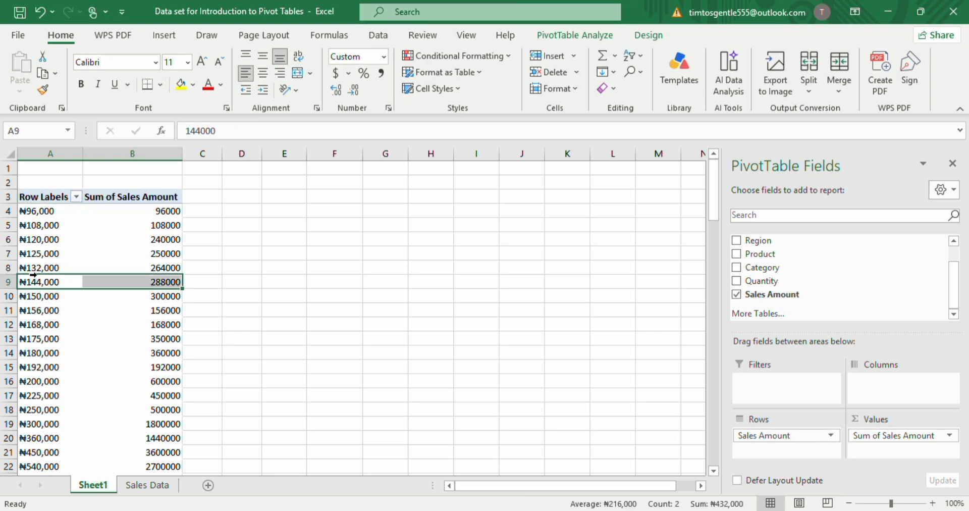
click(34, 309)
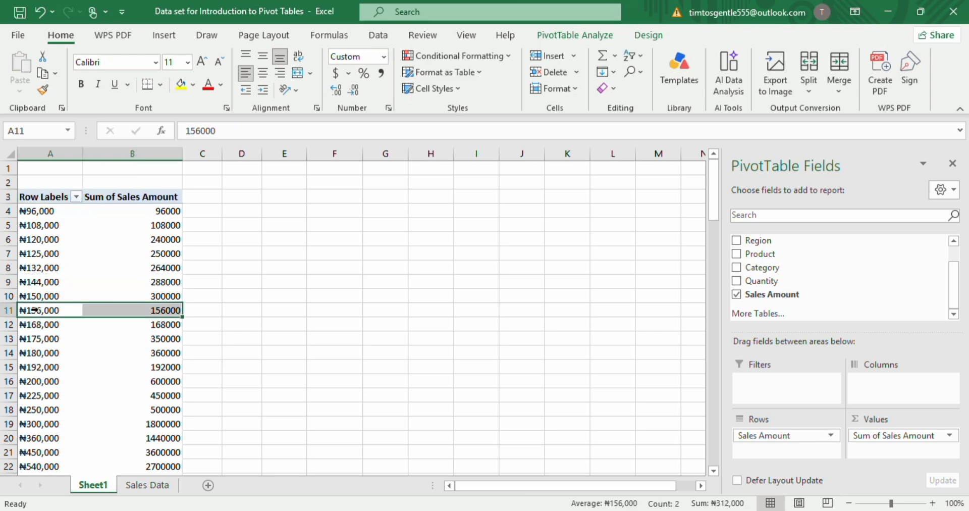
click(43, 242)
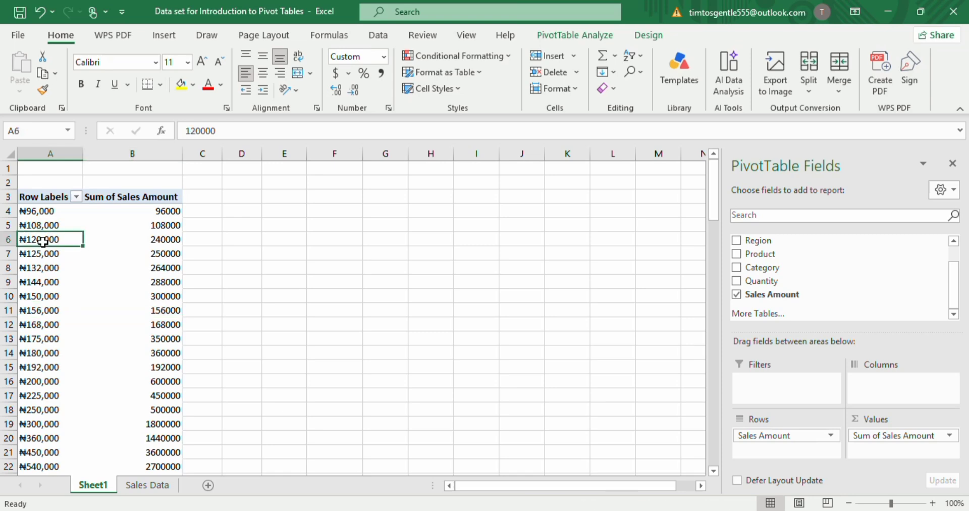
right_click(43, 242)
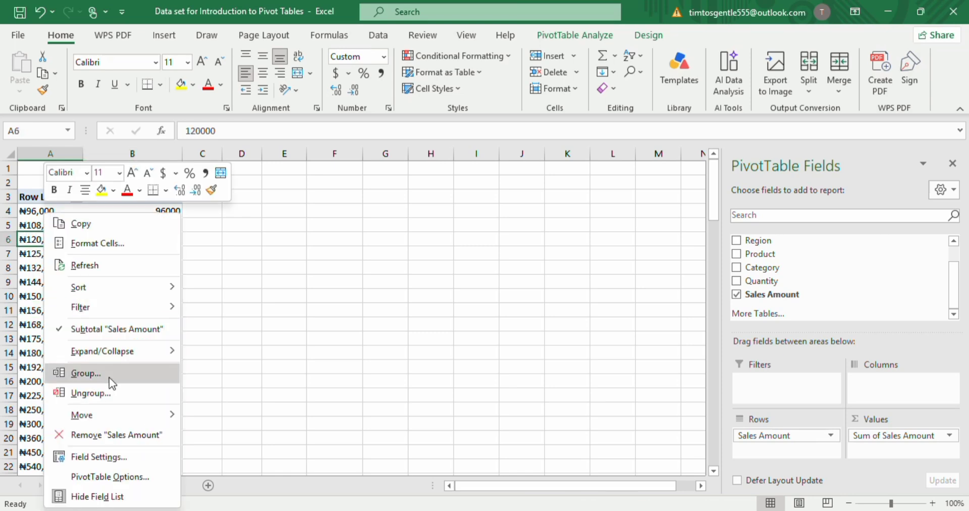
click(86, 373)
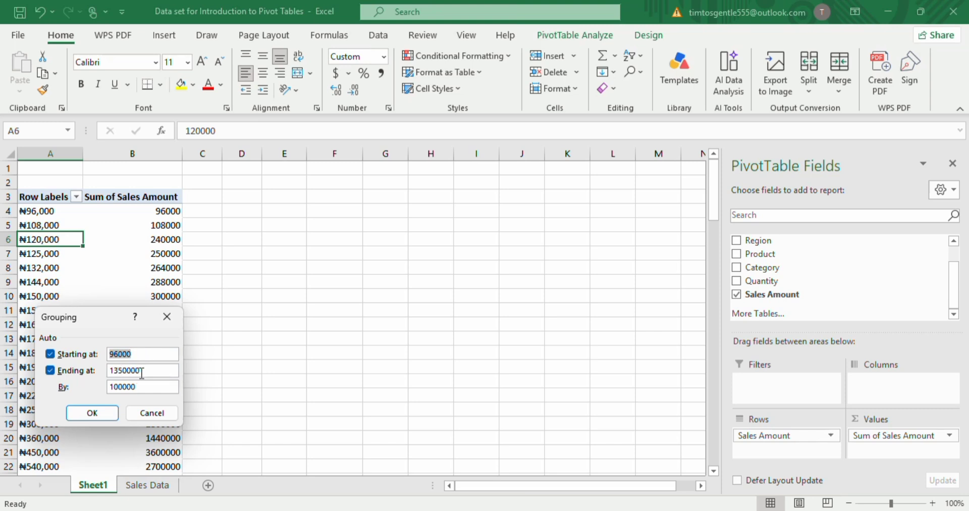
drag(154, 387, 76, 388)
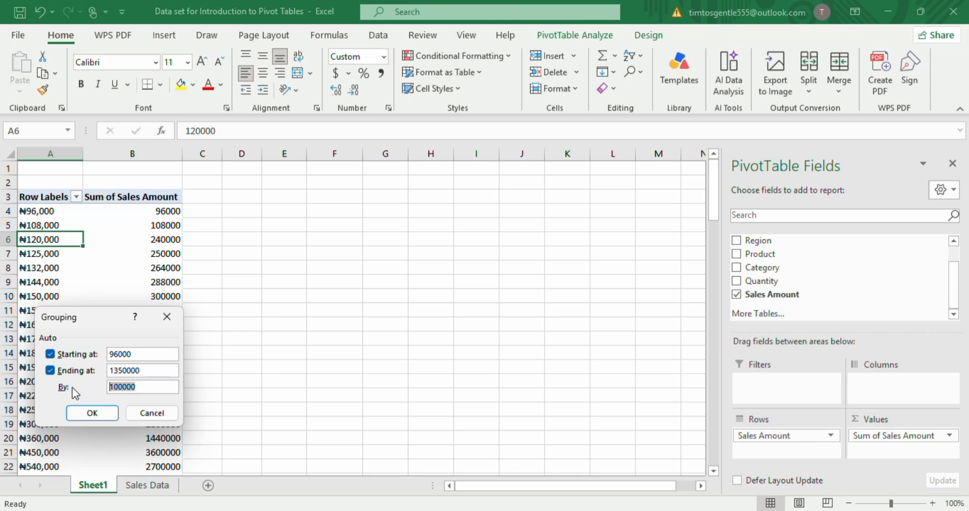
text(30000)
click(92, 412)
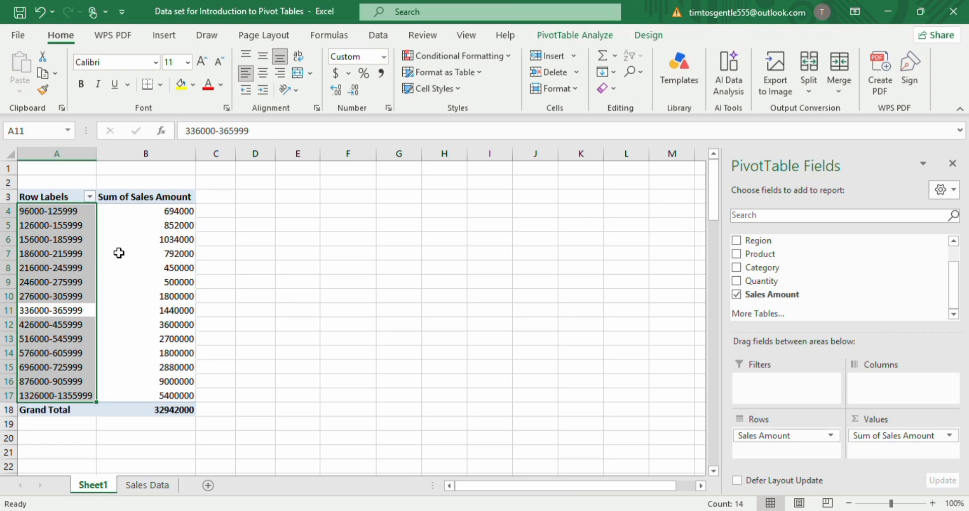
Apply All Borders to the grouped sales ranges and their sums in A4:B17
click(73, 212)
drag(72, 211, 162, 394)
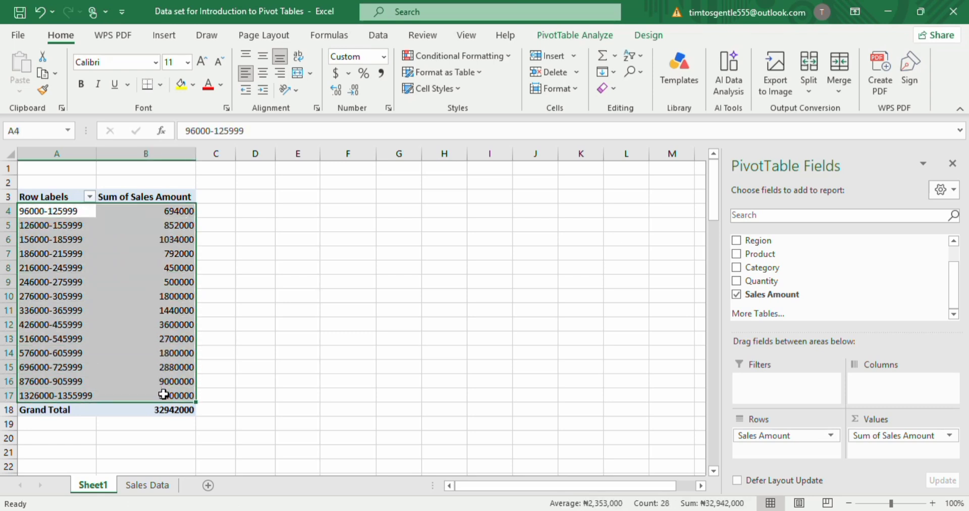
click(159, 88)
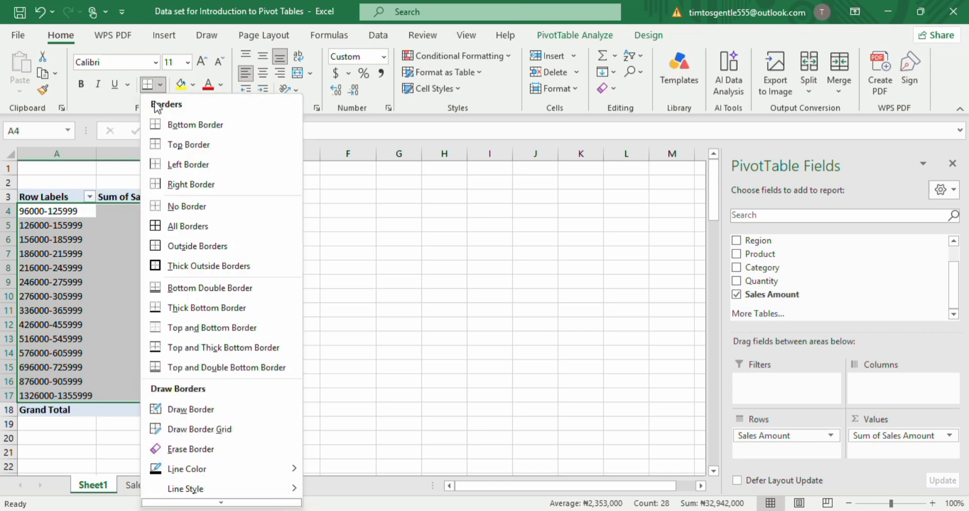
click(198, 225)
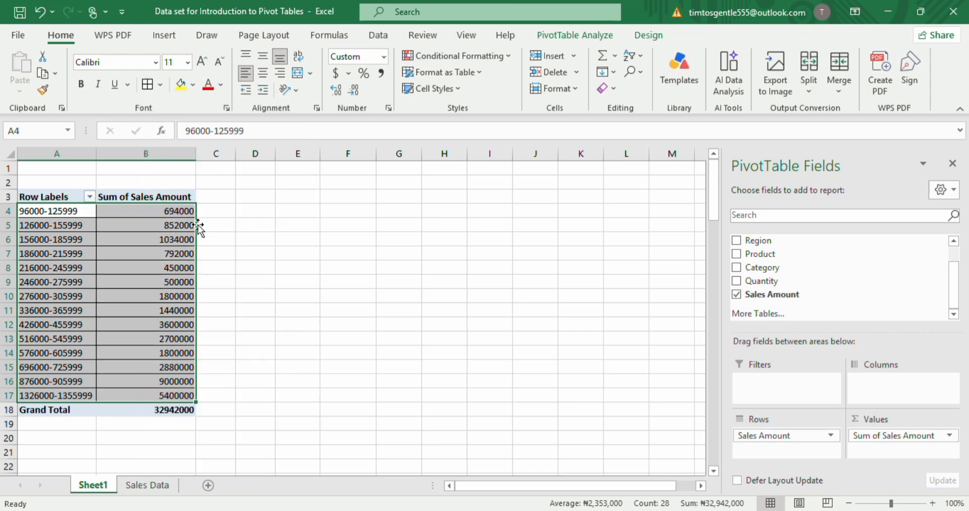
Format the sums in B4:B17 as accounting values with the $ English (United States) currency
click(134, 253)
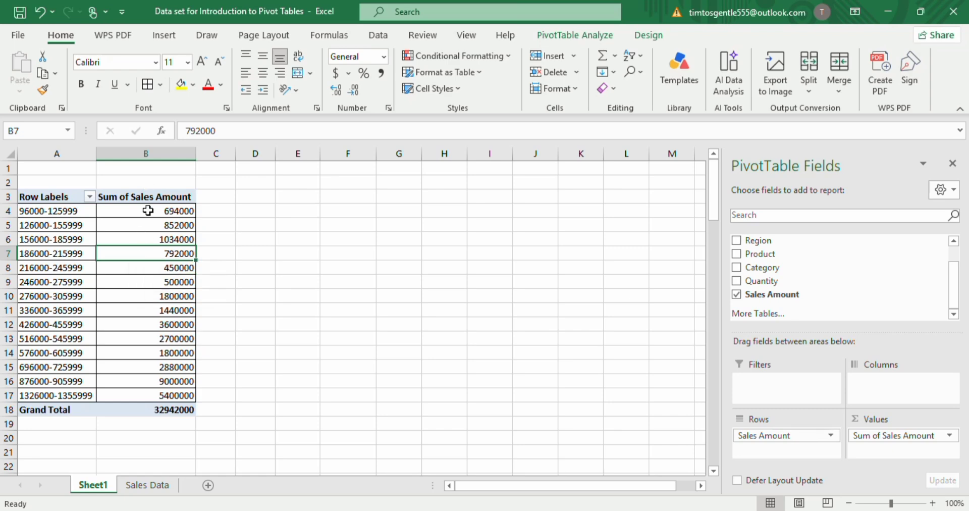
drag(148, 211, 151, 387)
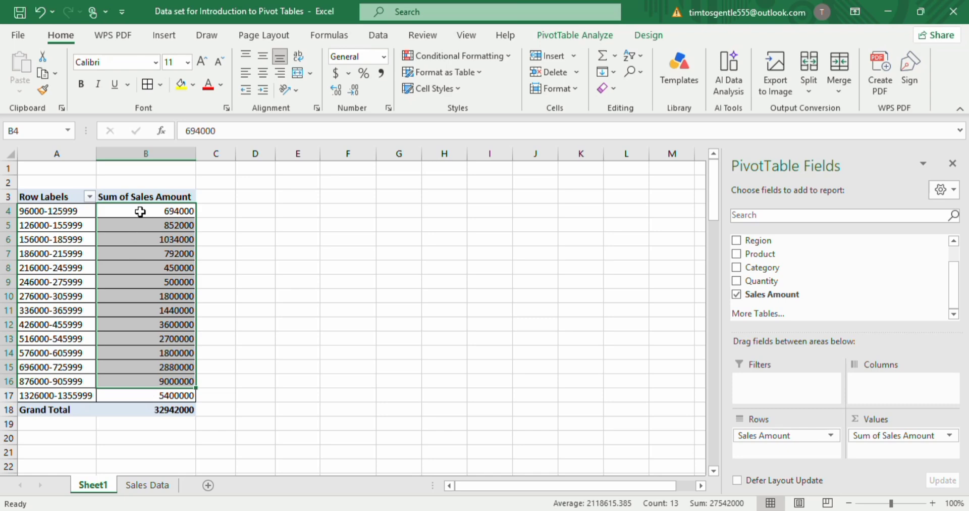
drag(138, 210, 134, 396)
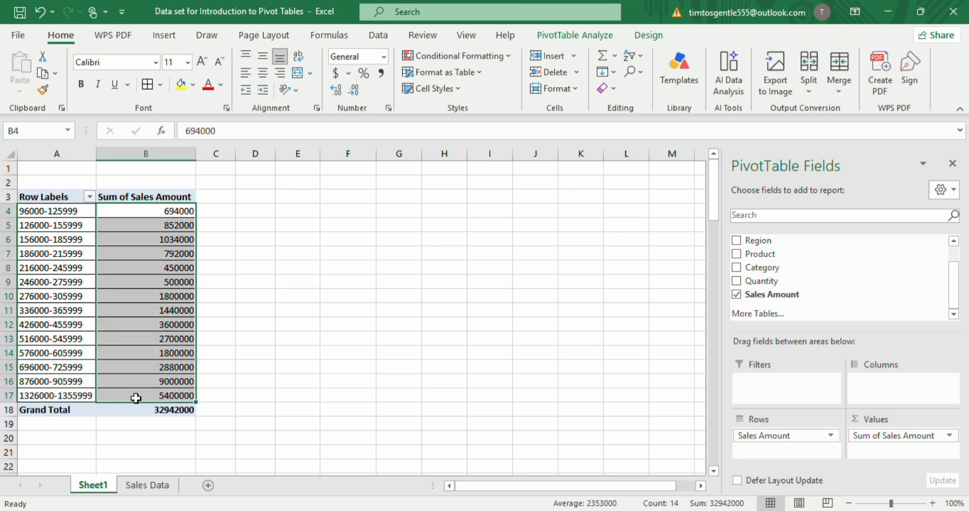
click(349, 74)
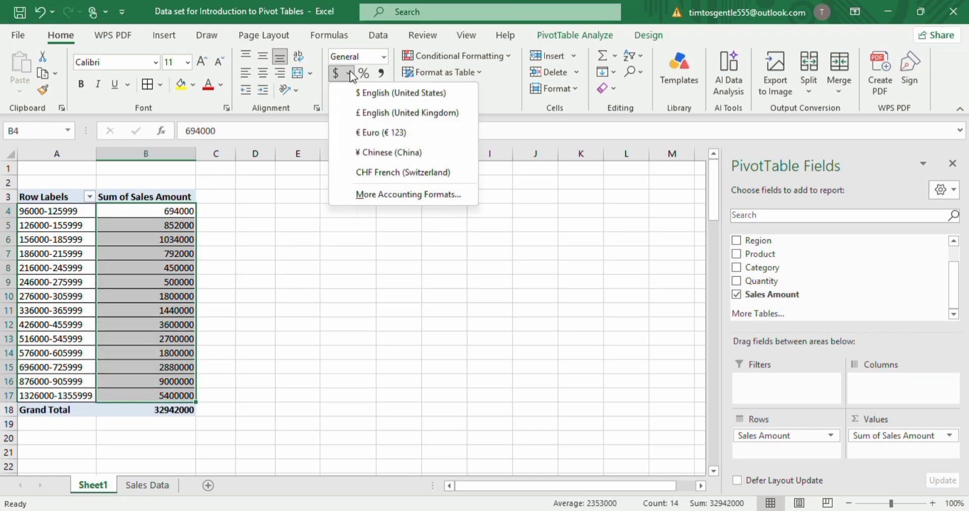
click(373, 95)
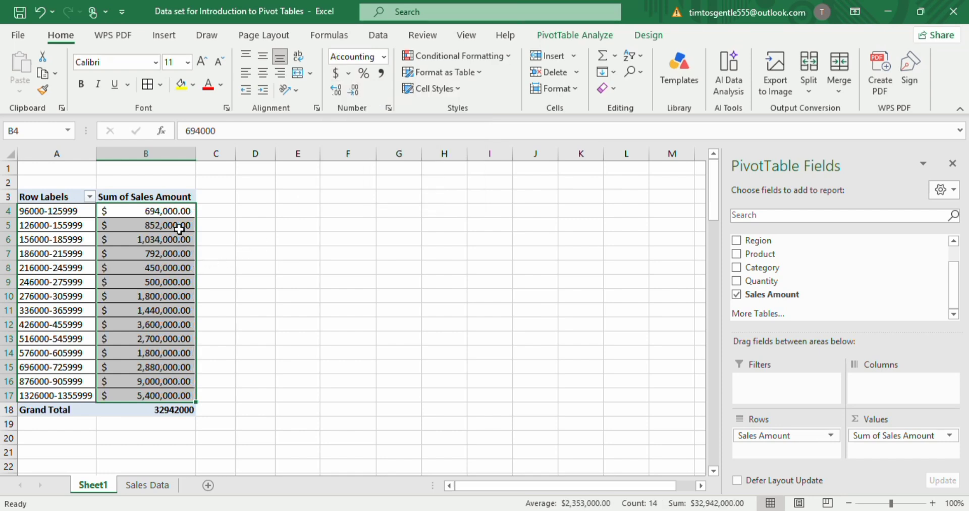
mouse_move(175, 216)
Rename the Sum of Sales Amount value field as "The sum of sales by grouping"
double_click(140, 200)
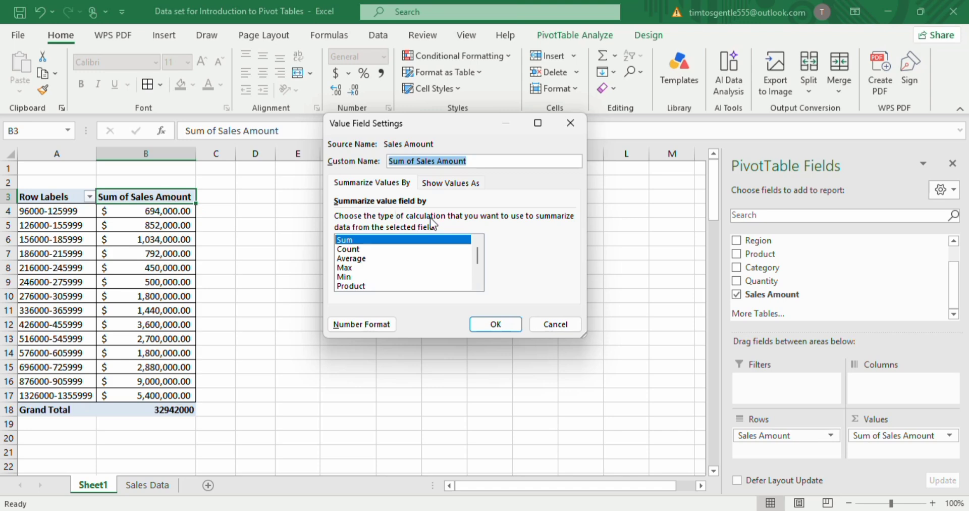
text(The sum )
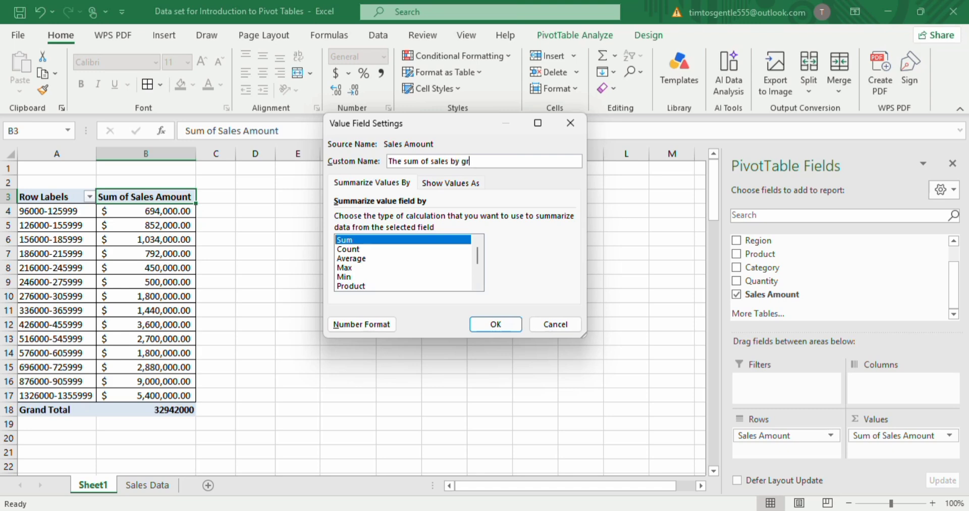
text(of sales by groupibn)
click(483, 325)
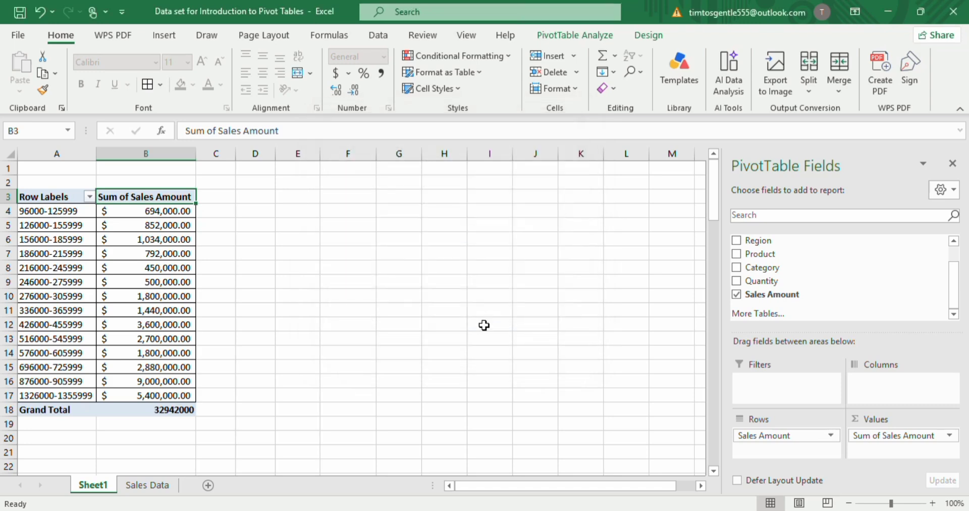
click(198, 300)
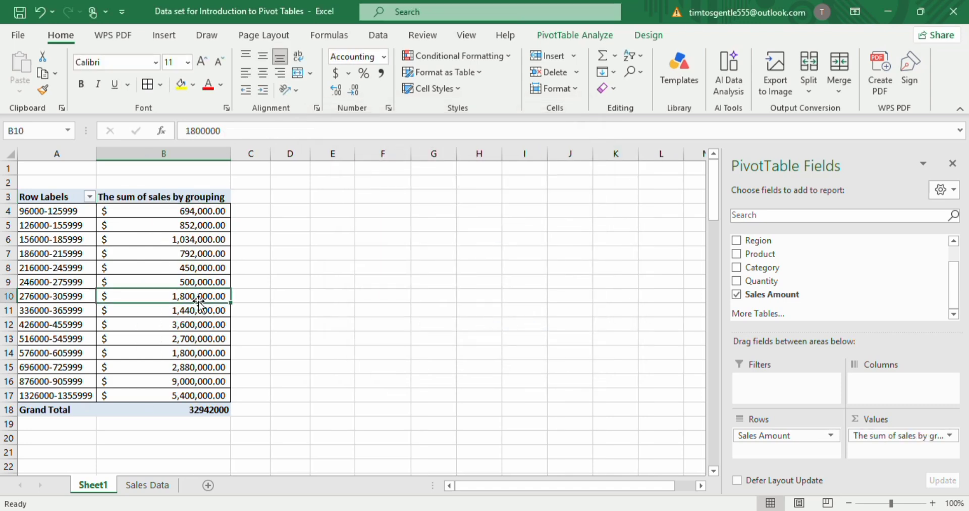
drag(26, 295, 151, 300)
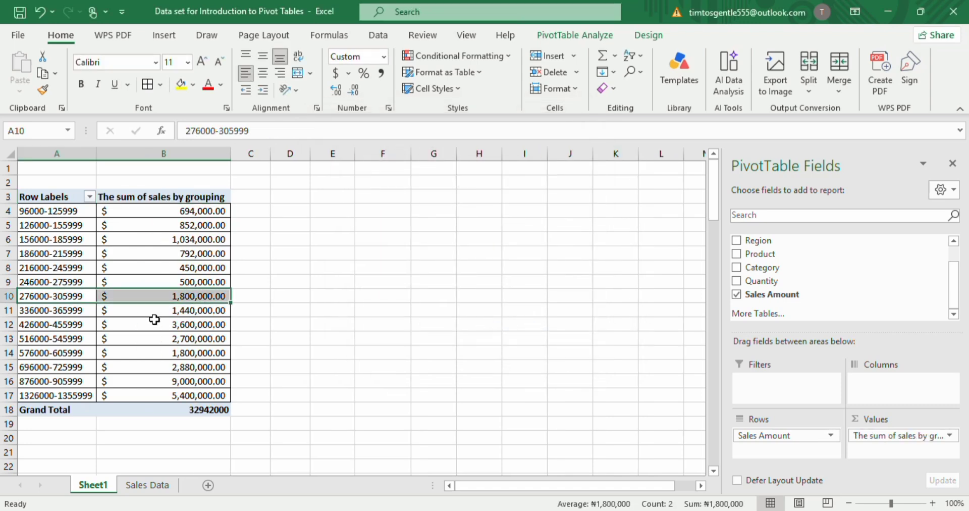
Insert a row above the last record on the Sales Data sheet and fill its date as 2026-06-13
click(148, 485)
scroll(161, 412, down, 3)
scroll(160, 412, down, 9)
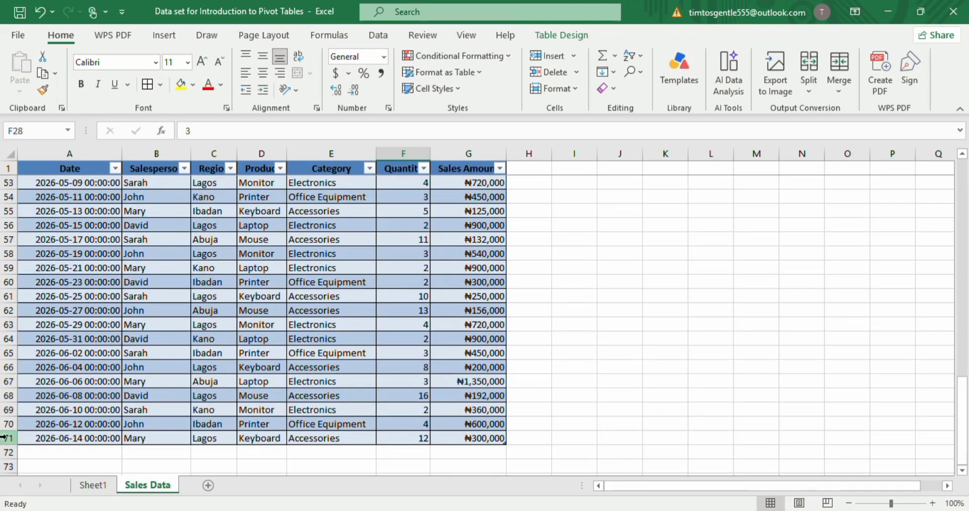
click(8, 438)
right_click(8, 438)
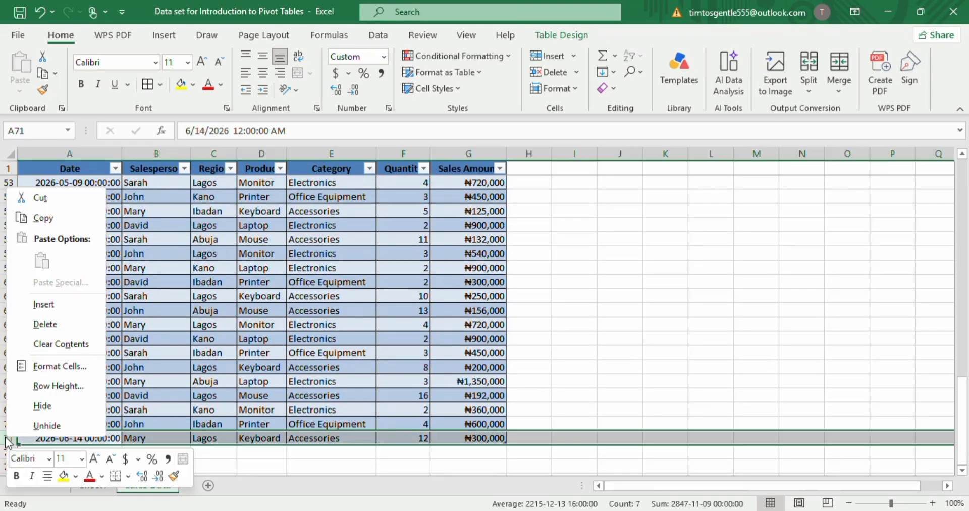
click(65, 304)
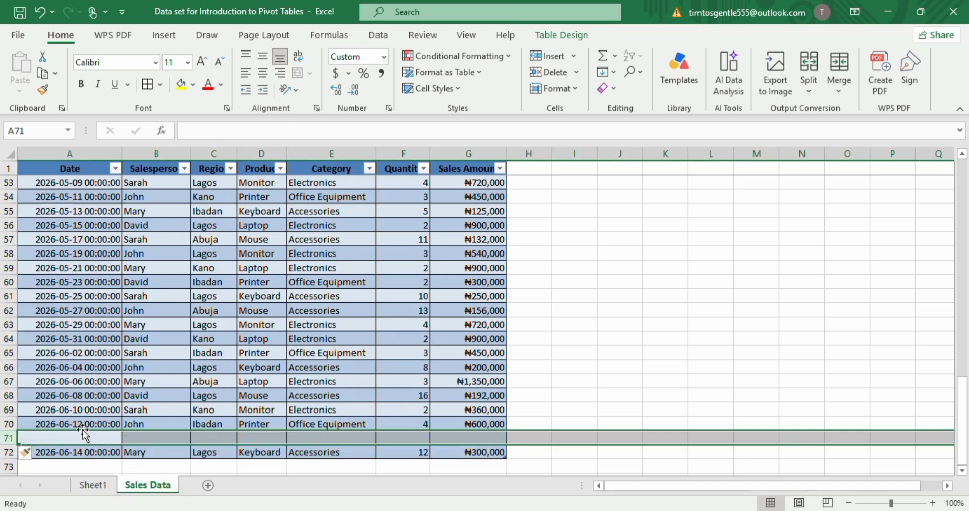
click(107, 427)
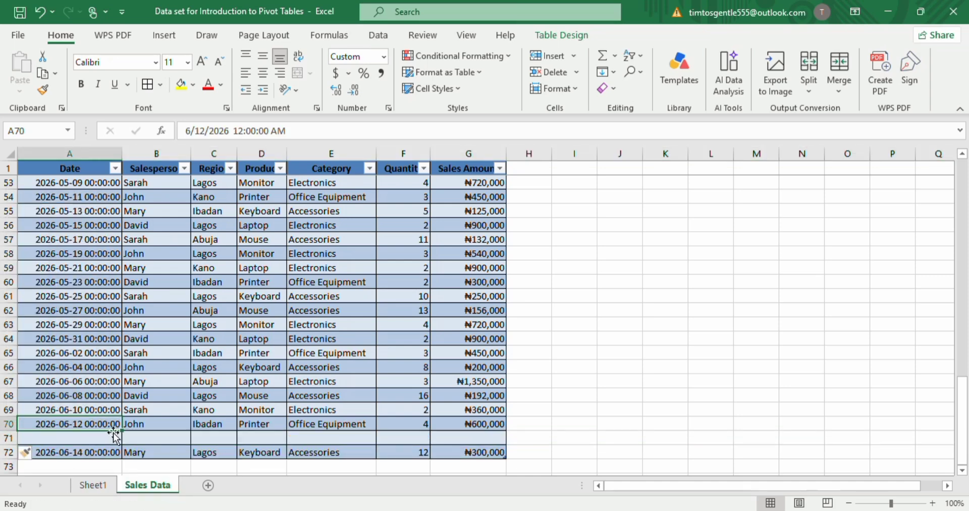
drag(119, 432, 121, 443)
Complete row 71 with the salesperson's name, region Lagos, product Monitor, category Electronics and quantity 5
click(147, 436)
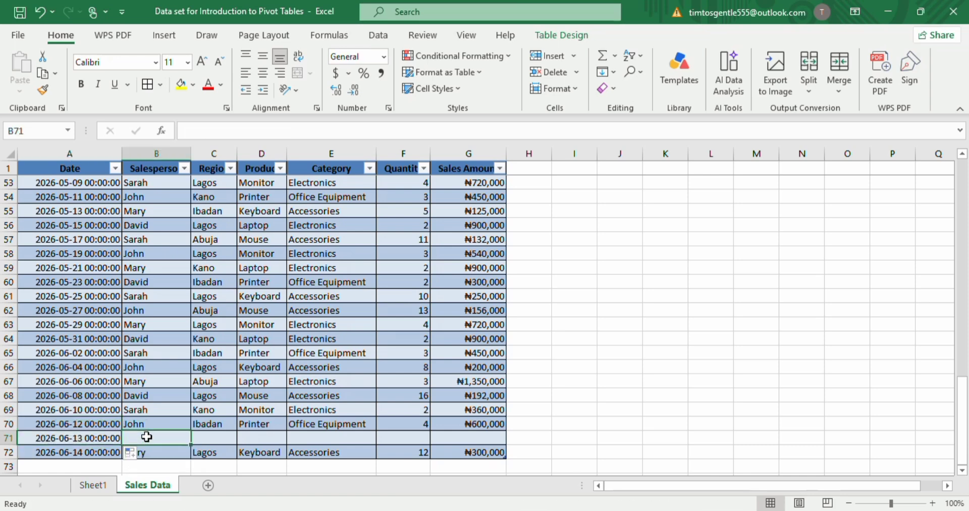
text(Tobi)
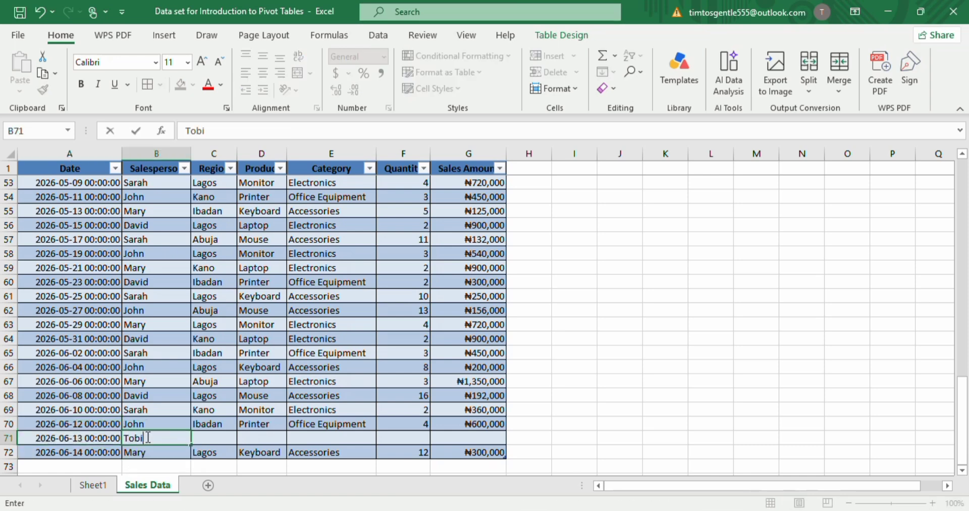
key(Tab)
text(Lagos)
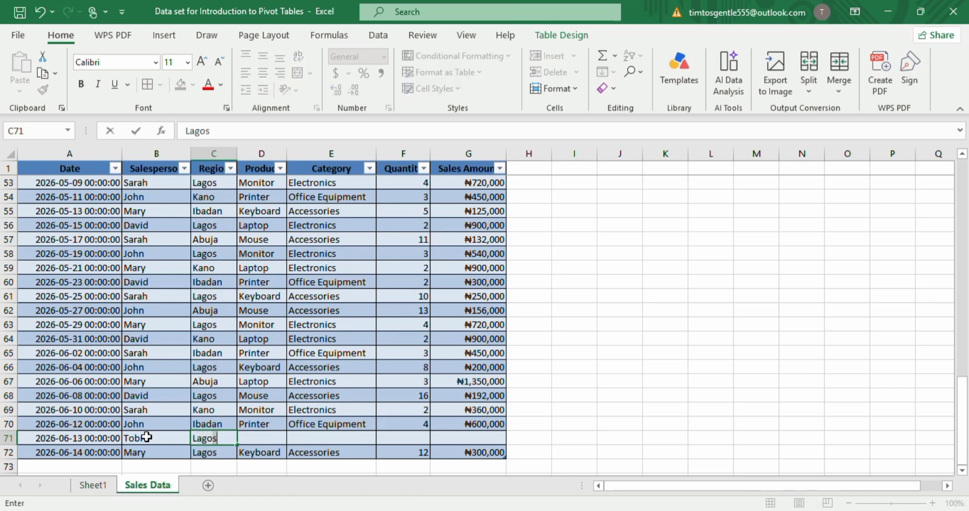
key(Tab)
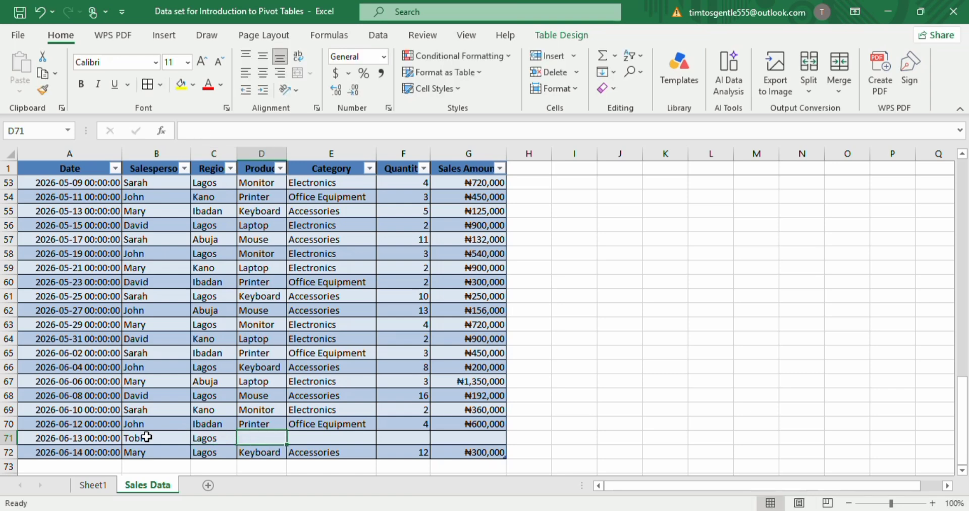
text(Monitor)
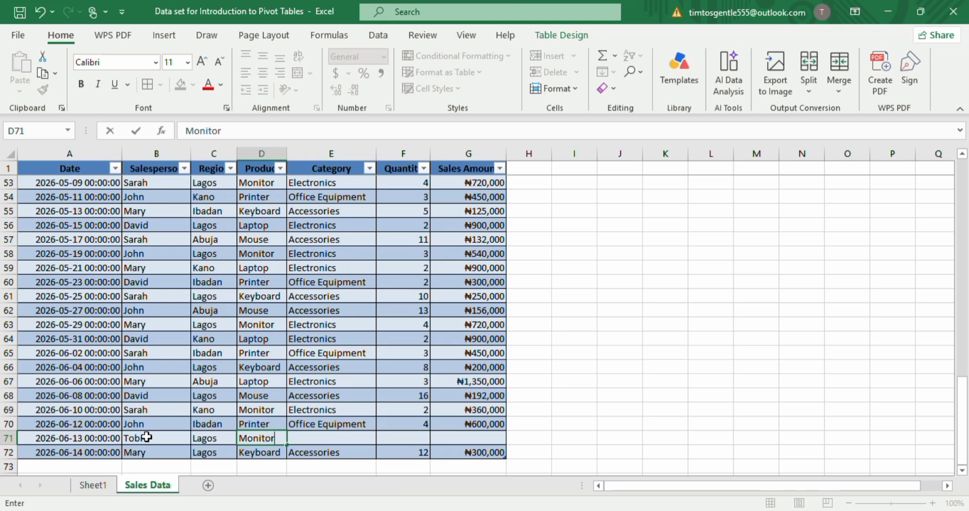
key(Tab)
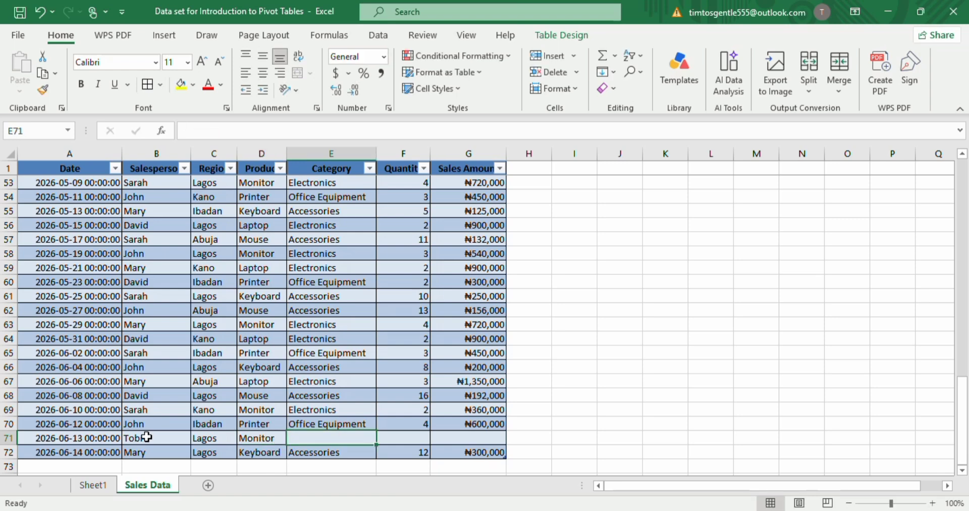
text(Electronics)
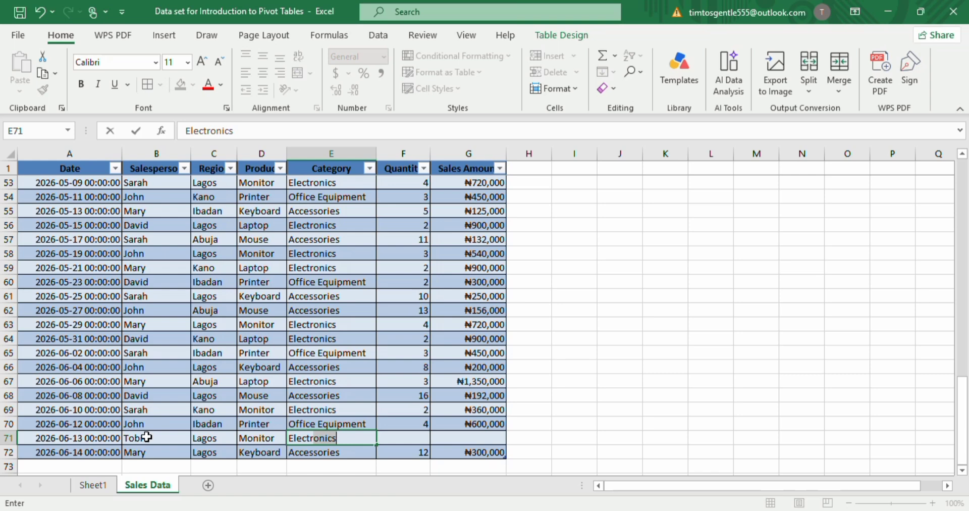
key(Tab)
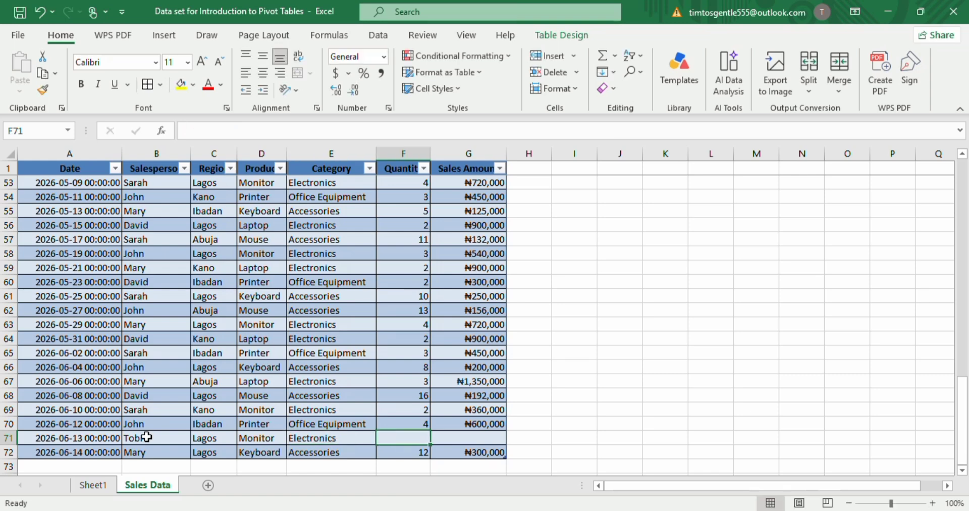
text(5)
key(Tab)
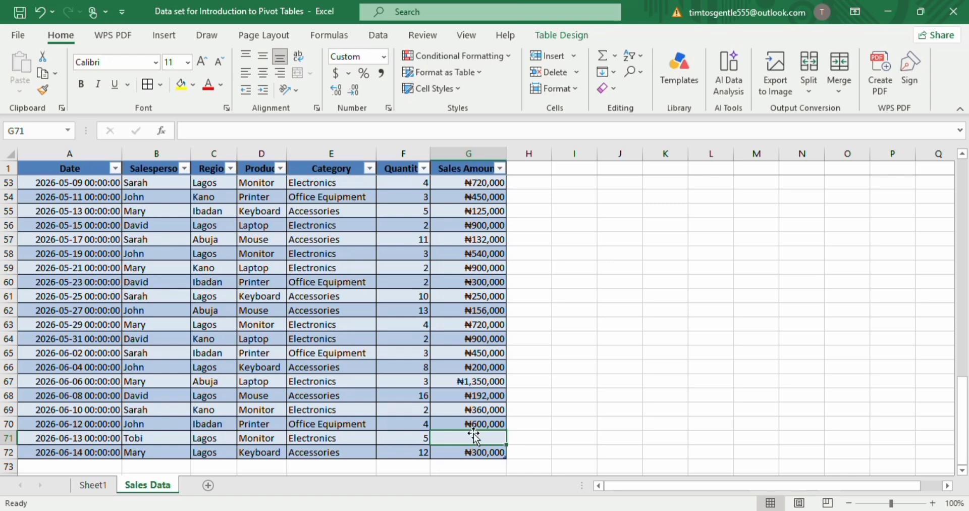
Fill the sales amount from row 70 down into row 71 of the Sales Data sheet and change it to 900000
click(494, 423)
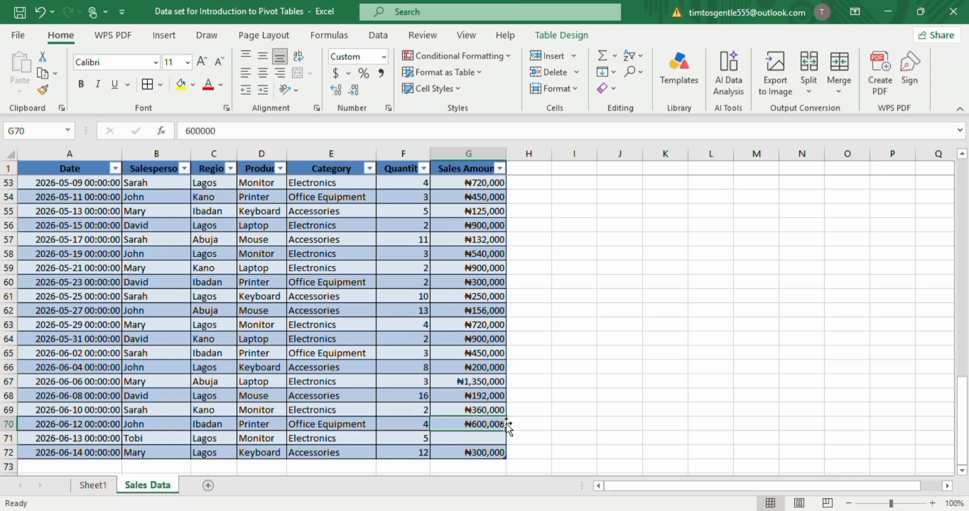
drag(506, 430, 506, 441)
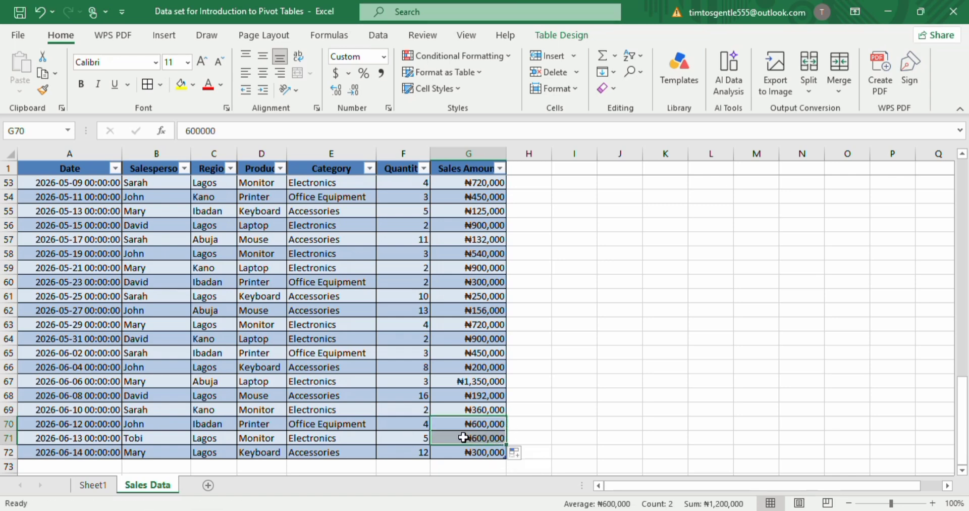
click(192, 132)
key(BackSpace)
text(9)
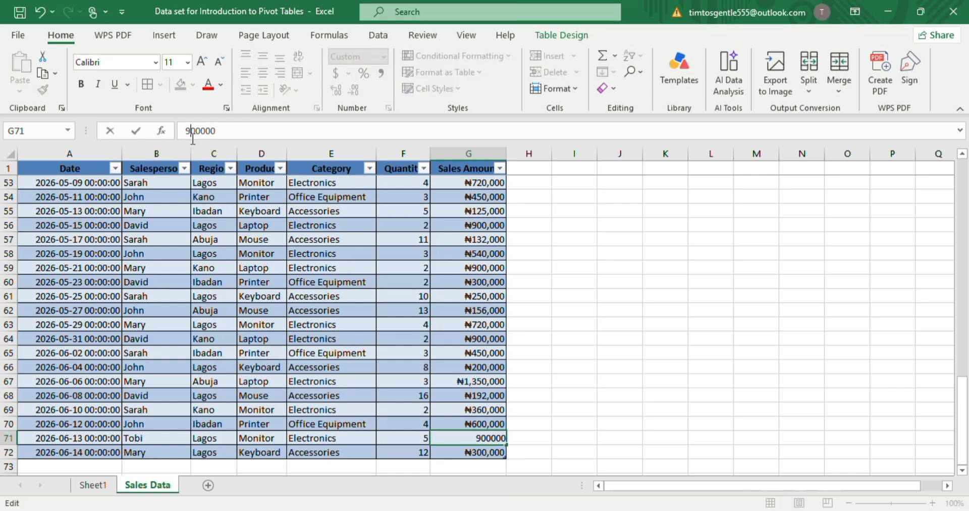
key(Return)
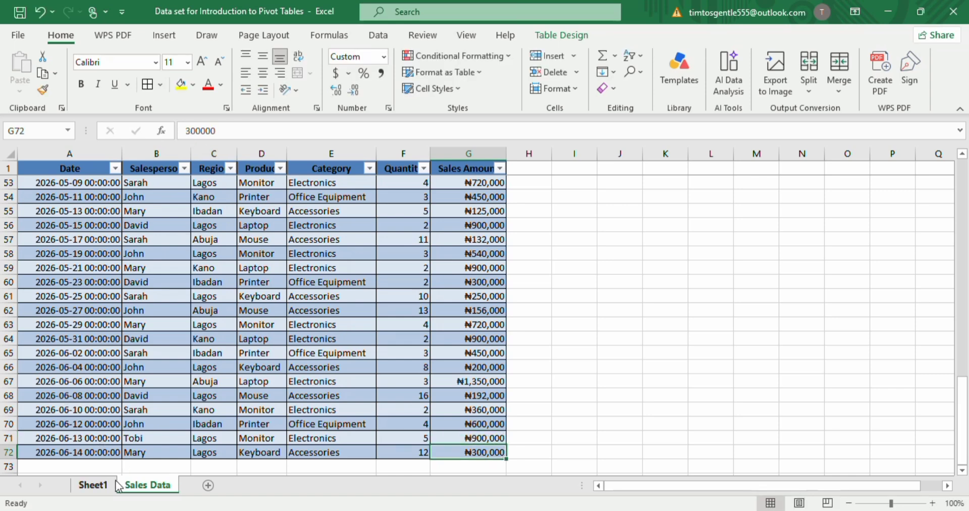
Refresh the pivot table on Sheet1 so it includes the new source record
click(96, 485)
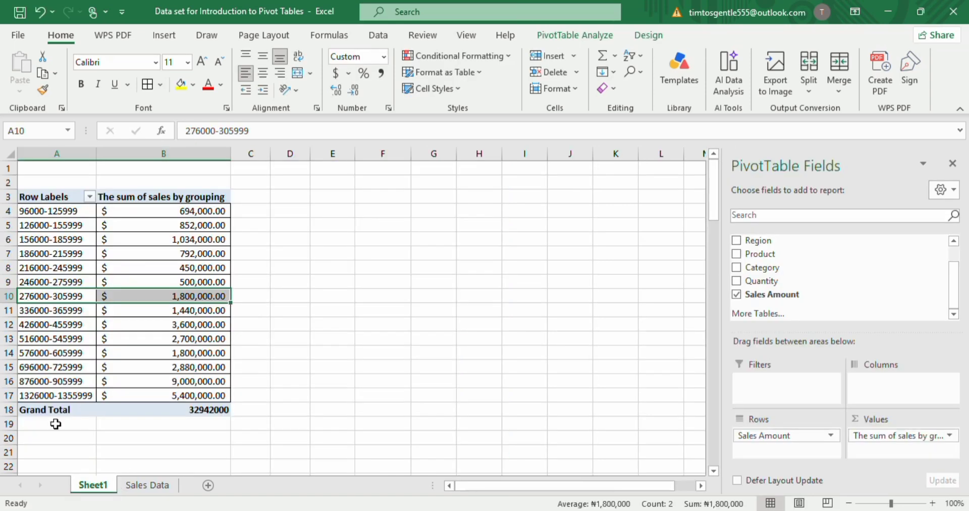
right_click(158, 328)
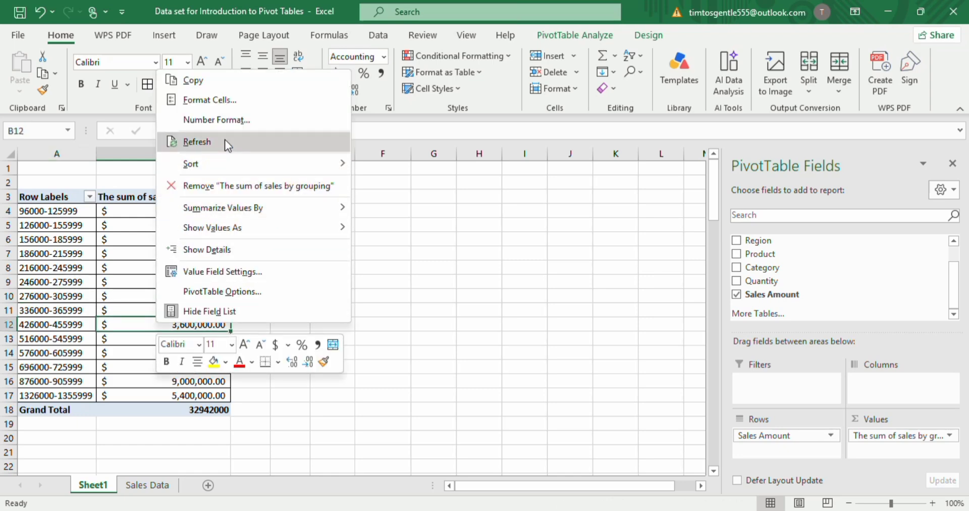
click(389, 371)
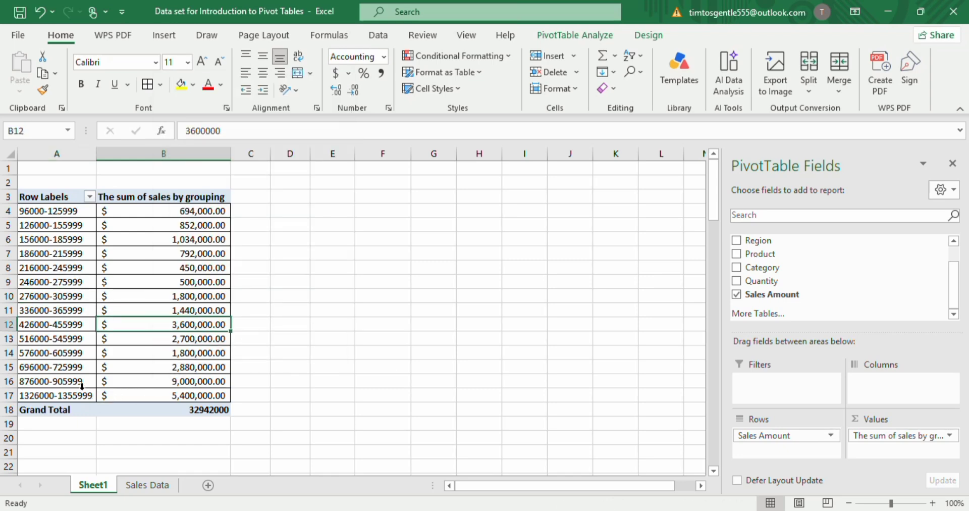
right_click(121, 383)
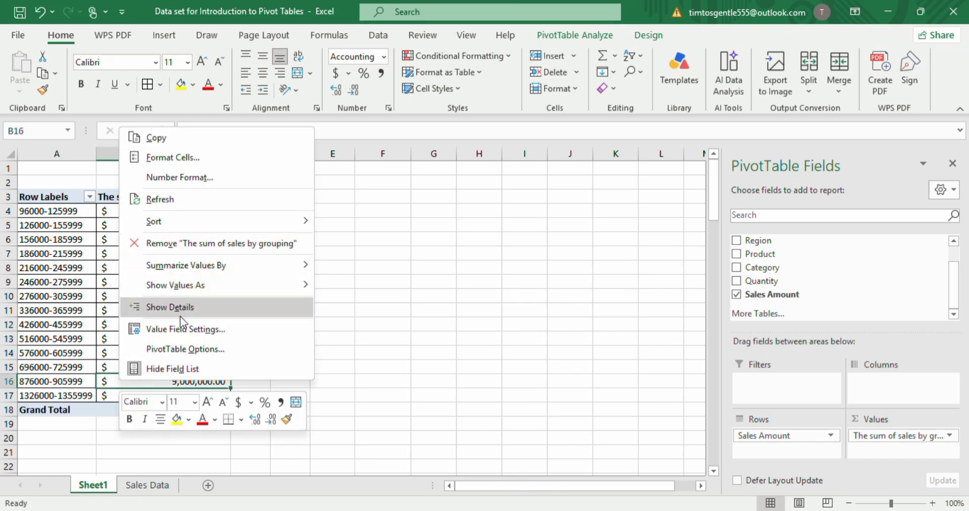
click(180, 200)
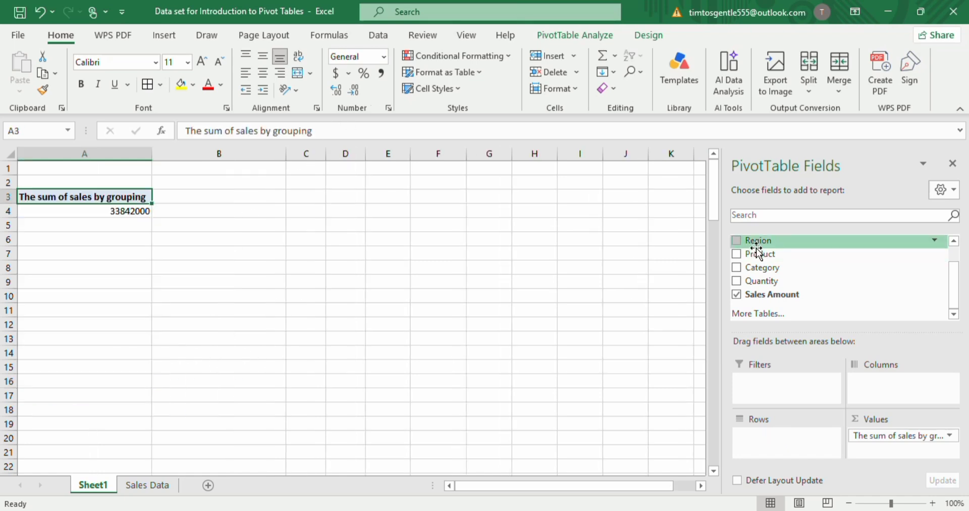
Lay out the pivot table with Region as the row field and Product as the column field
drag(757, 242, 747, 449)
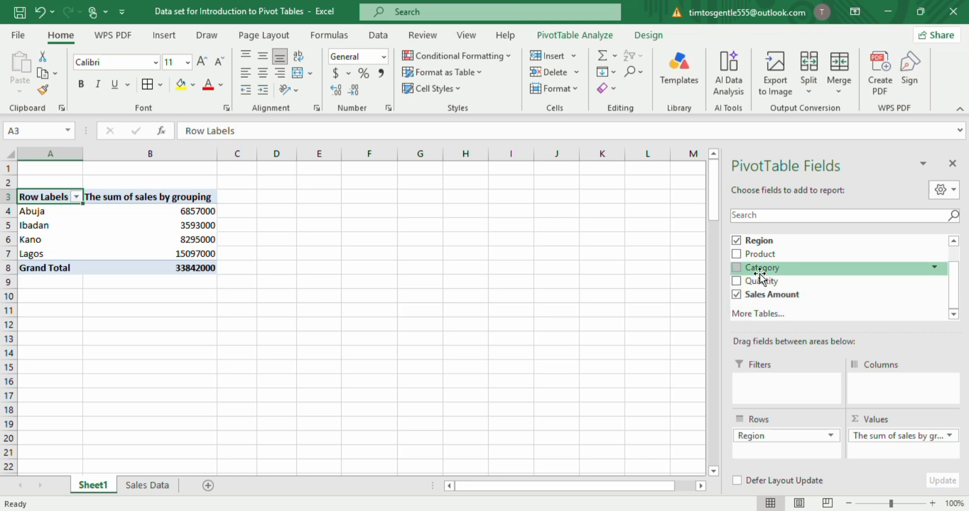
drag(760, 260, 874, 389)
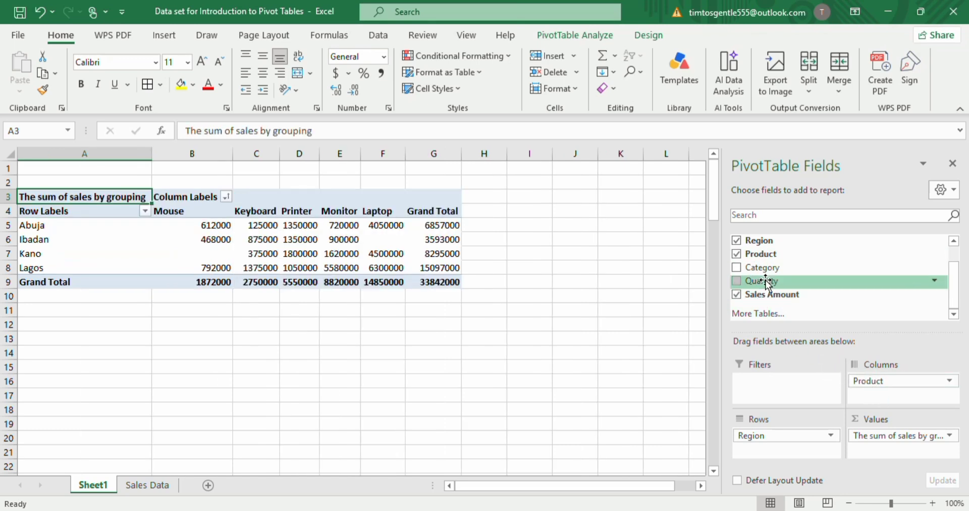
Move Region from the pivot table's rows to its filters and add Date as the row field
scroll(766, 283, up, 1)
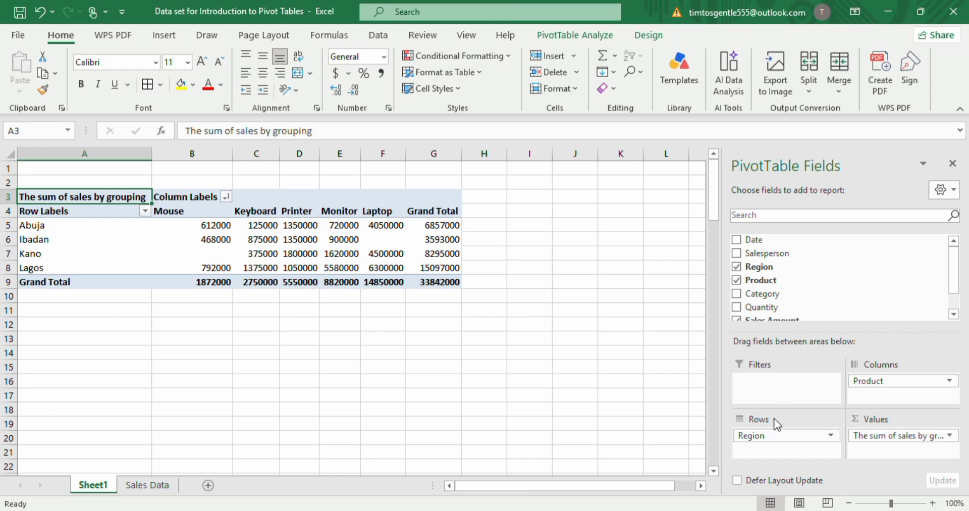
drag(767, 436, 762, 383)
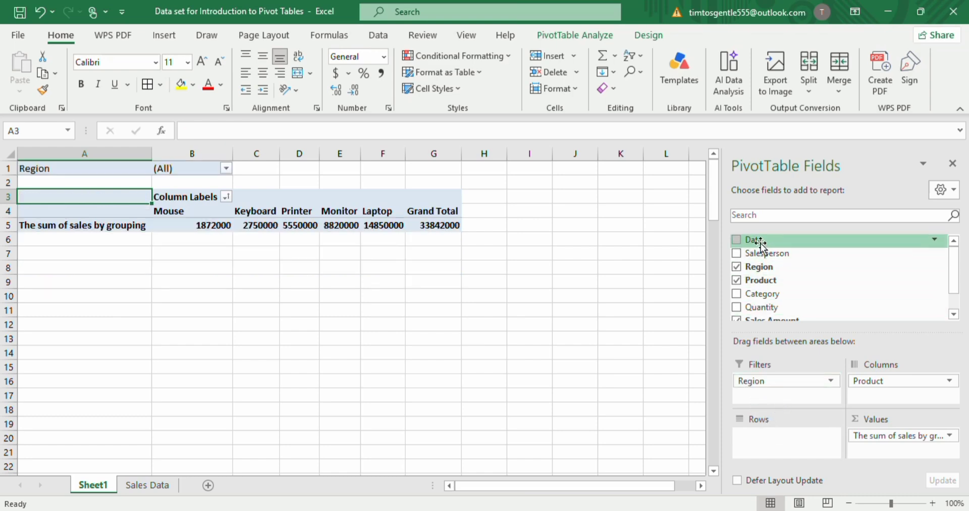
drag(757, 240, 777, 452)
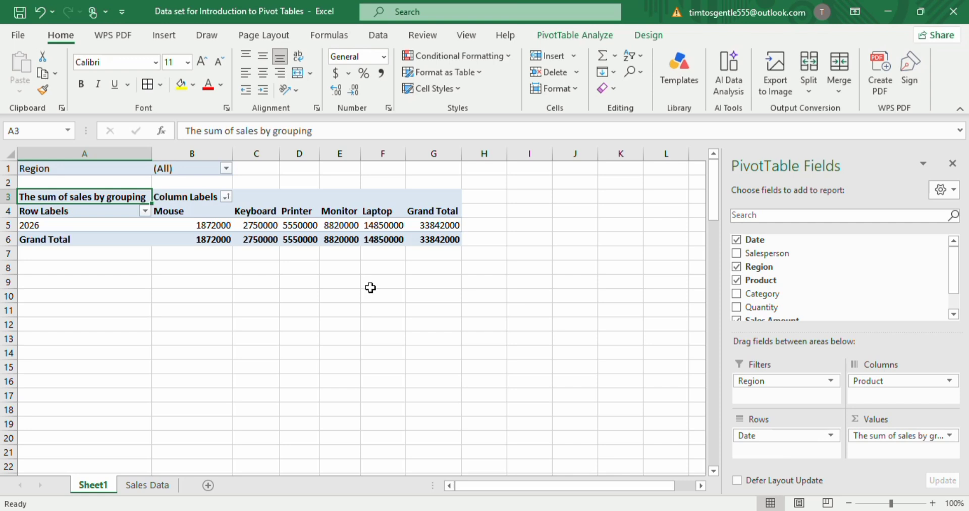
Regroup the pivot table's date row labels by Months only instead of Years
click(67, 226)
right_click(67, 225)
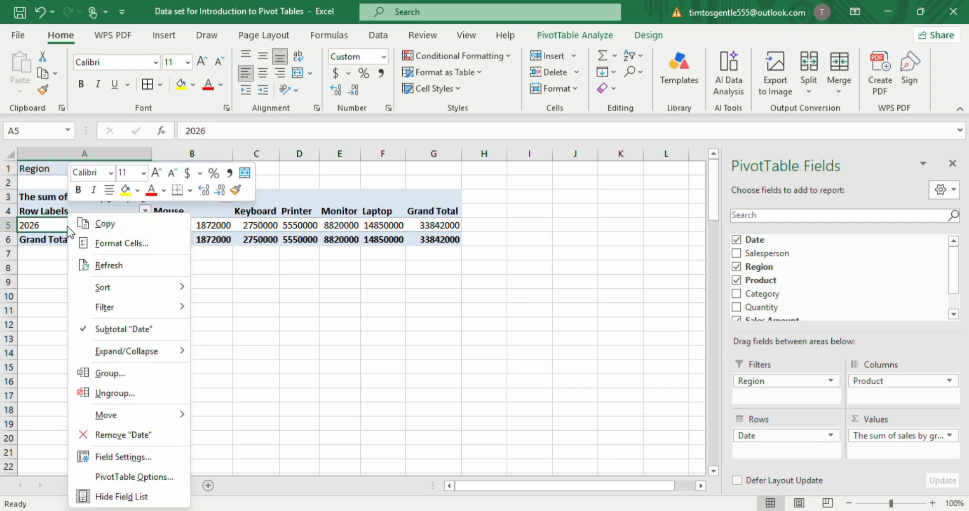
click(164, 371)
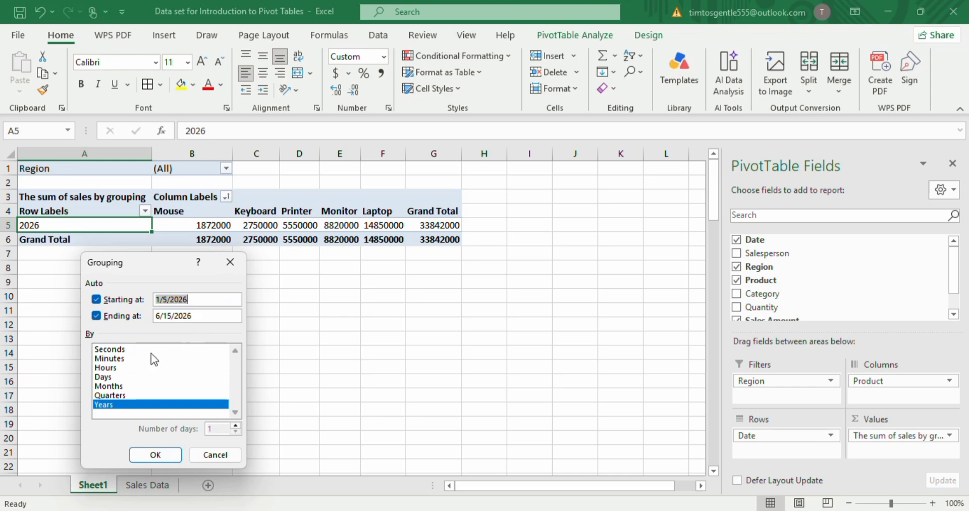
click(116, 377)
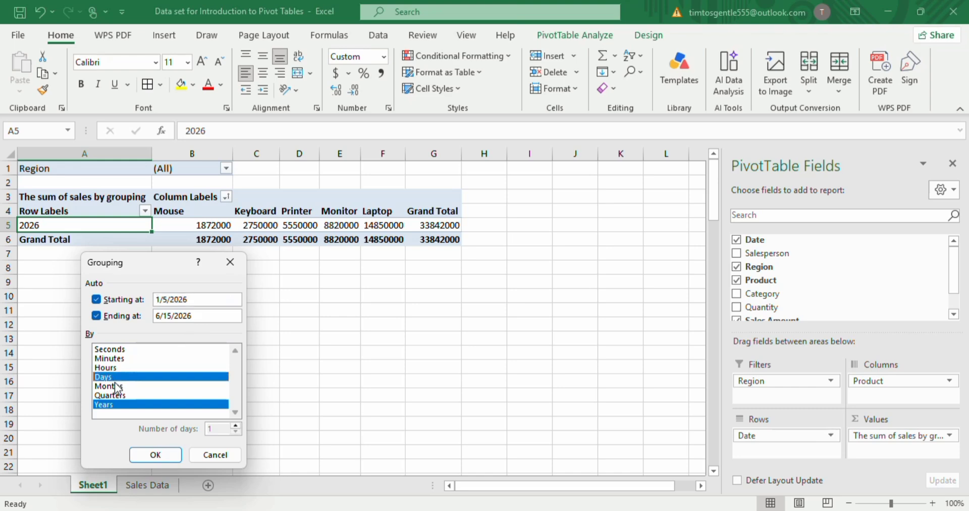
click(115, 385)
click(118, 380)
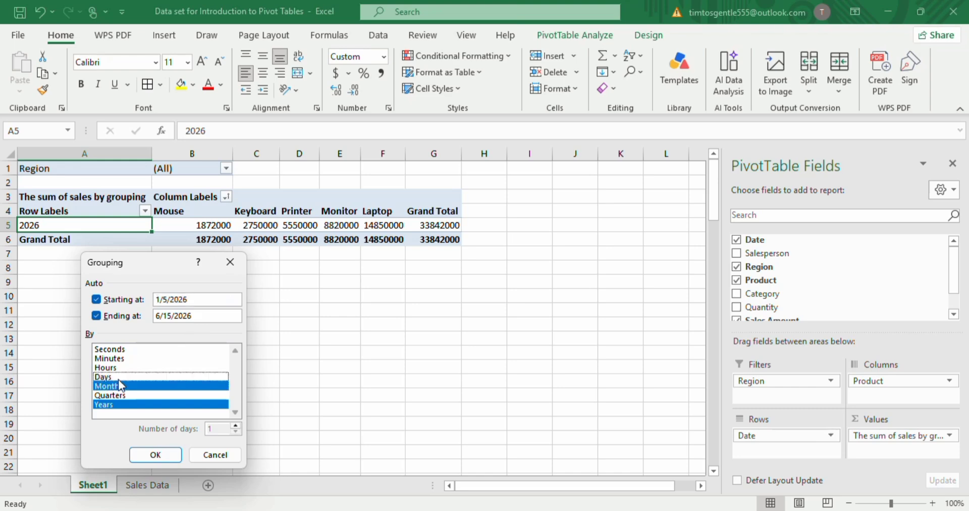
click(135, 407)
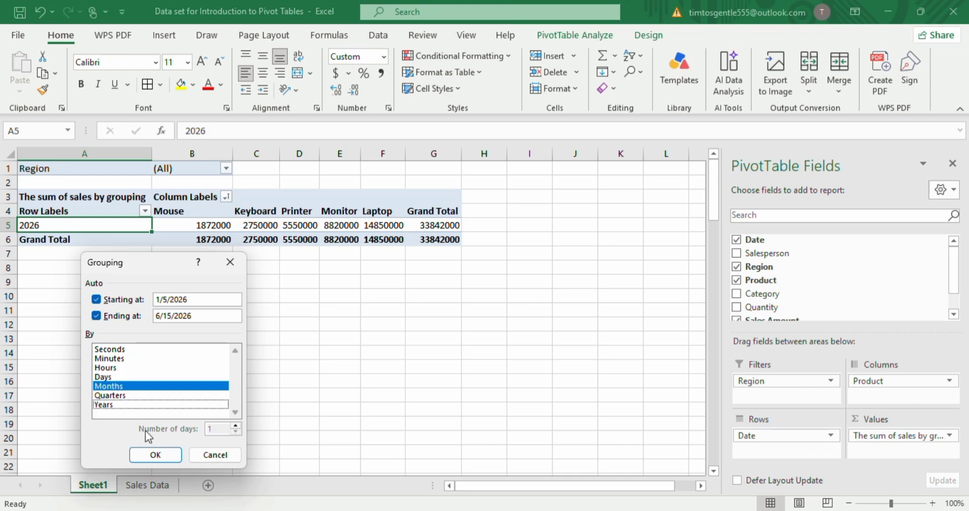
click(157, 455)
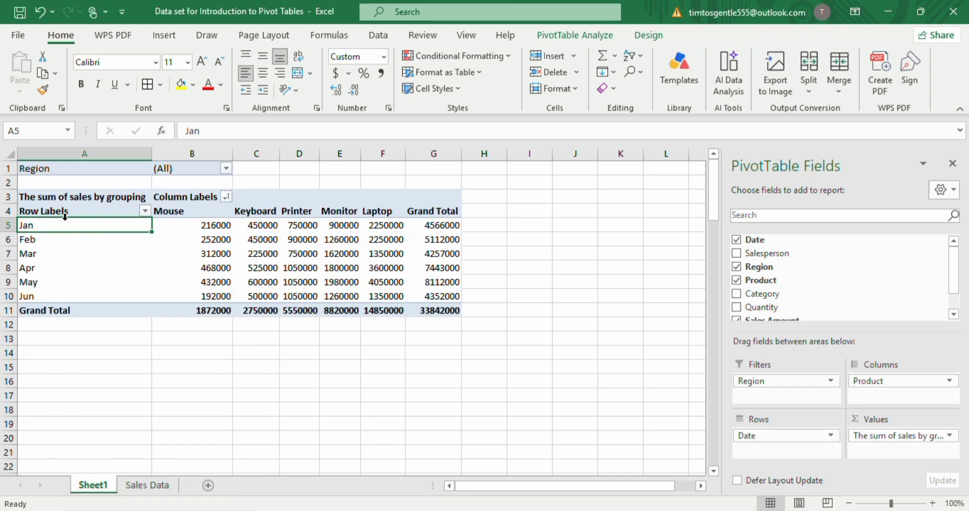
click(64, 216)
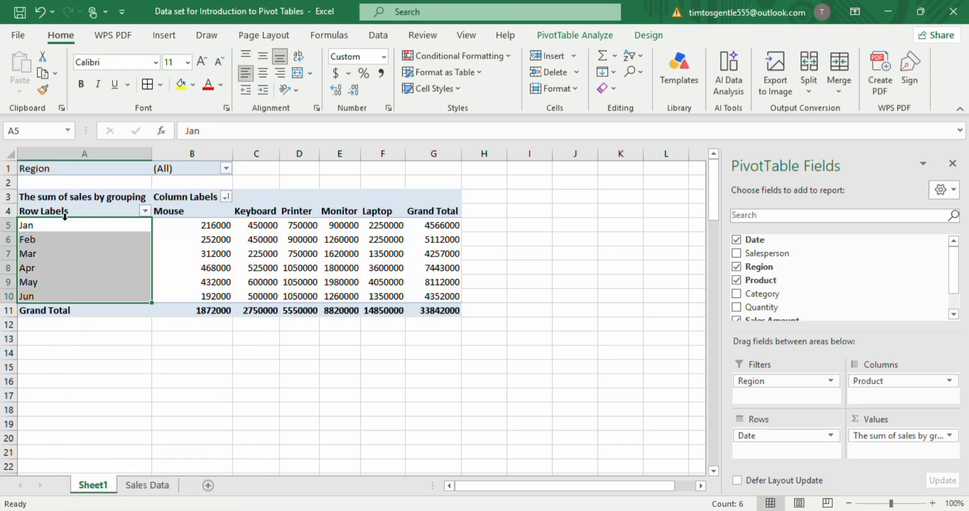
click(191, 230)
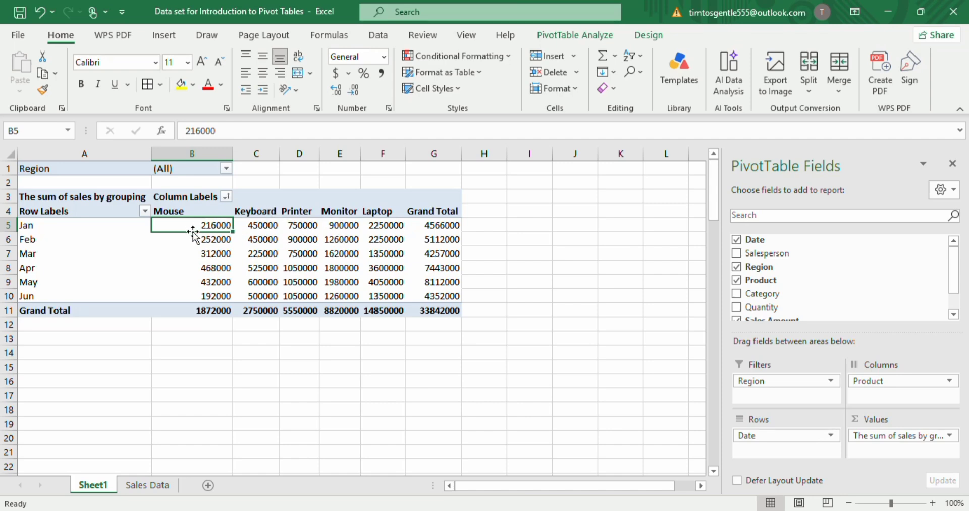
click(268, 239)
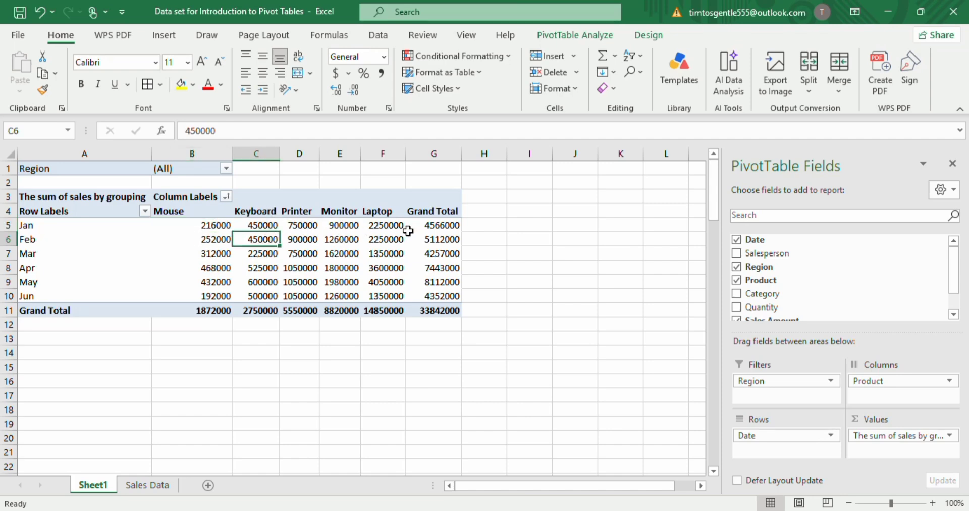
click(409, 229)
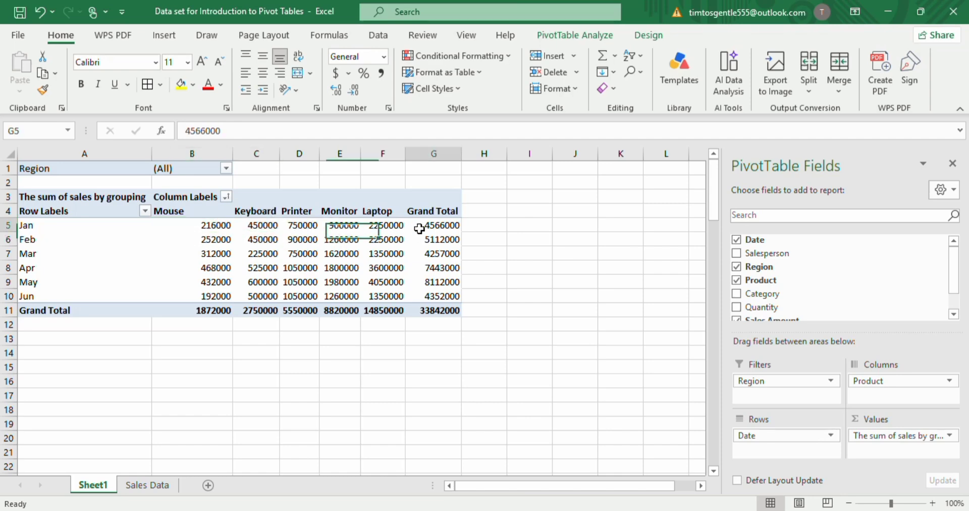
Filter the pivot table's Region report filter to Lagos
click(226, 169)
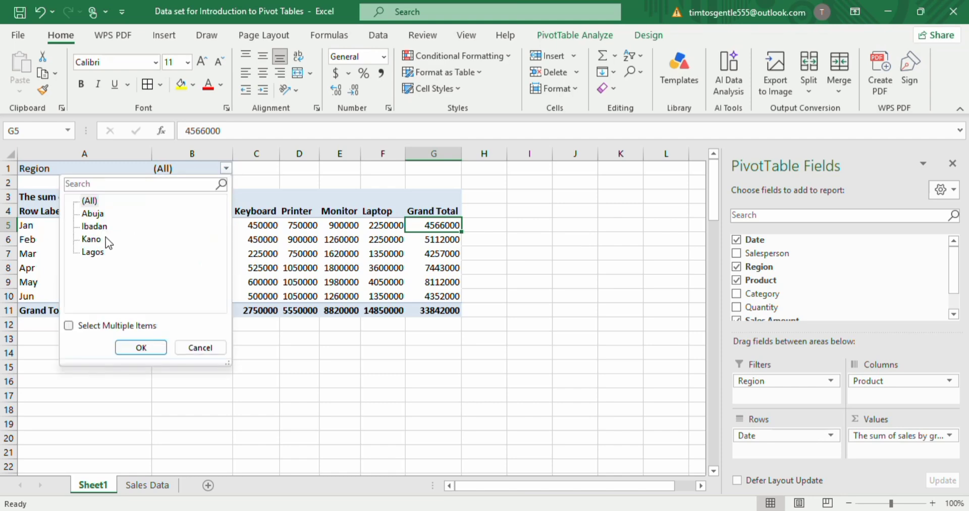
click(93, 252)
click(139, 347)
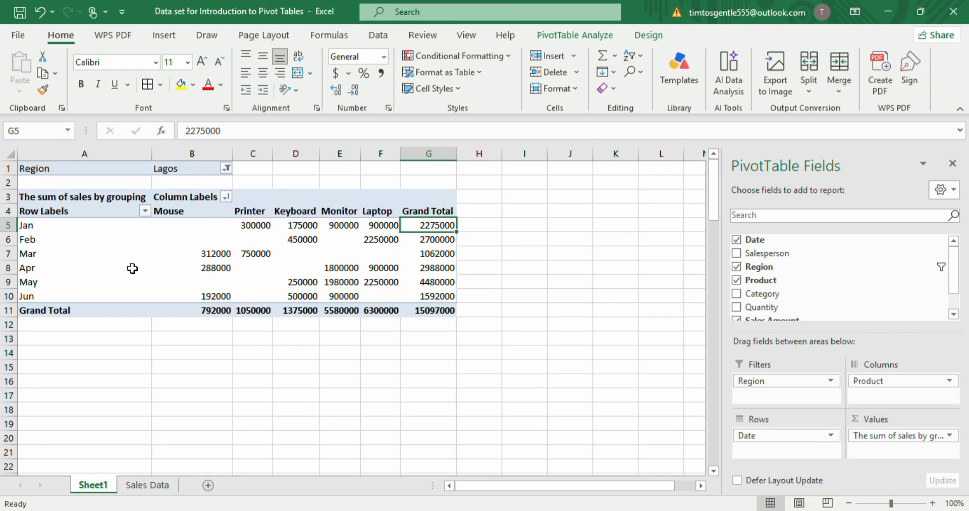
Allow multiple items in the Region report filter and include Abuja along with Lagos
click(226, 169)
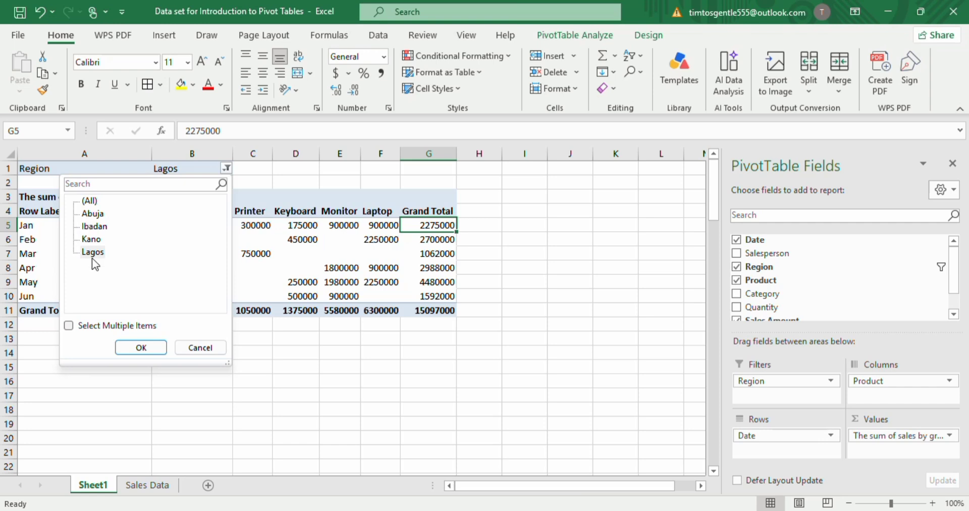
click(98, 216)
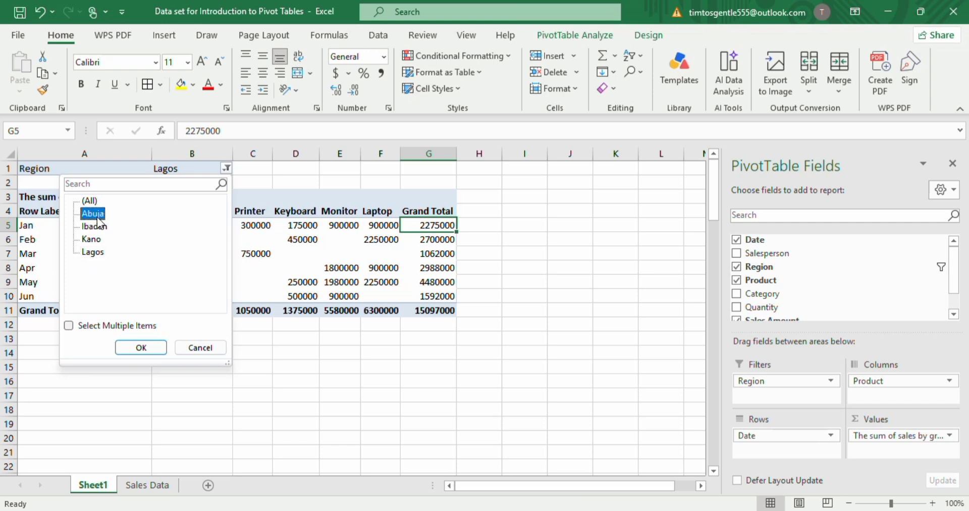
click(93, 251)
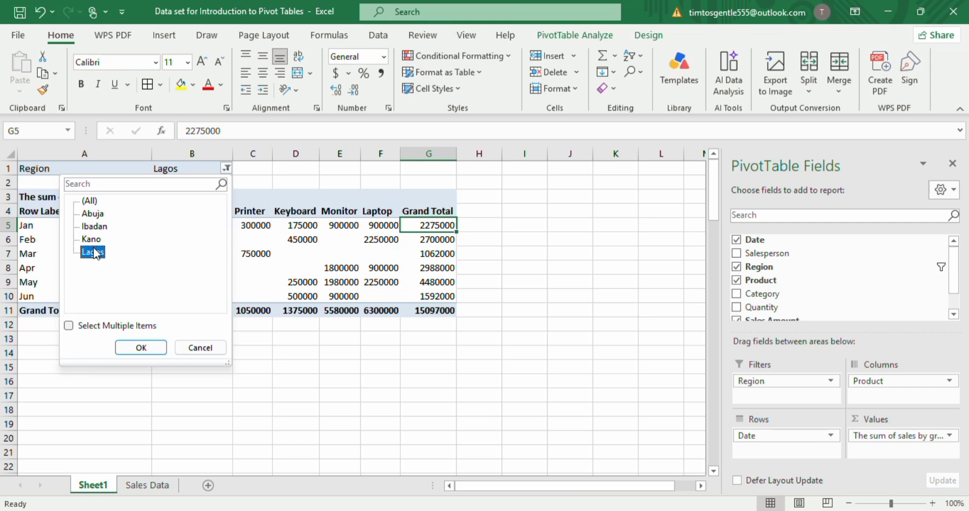
click(68, 326)
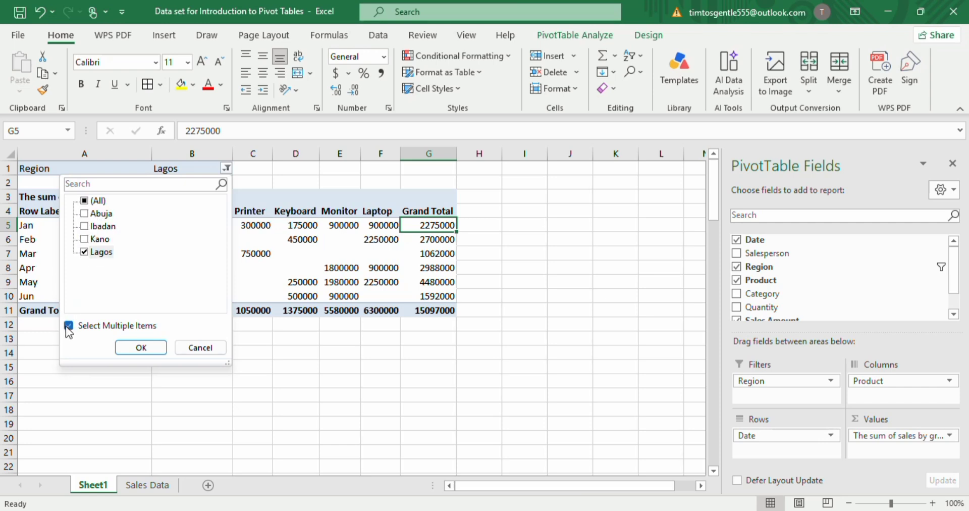
click(96, 216)
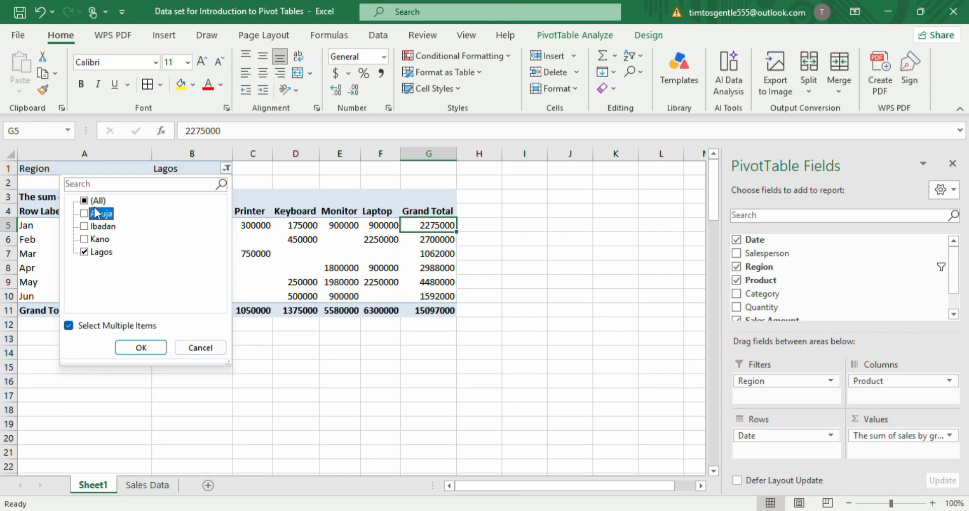
click(89, 212)
click(152, 348)
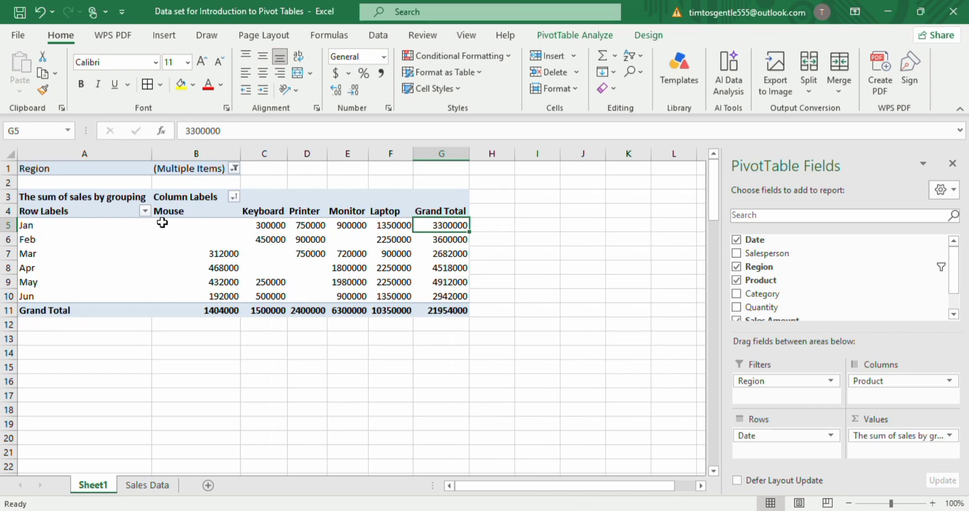
click(146, 211)
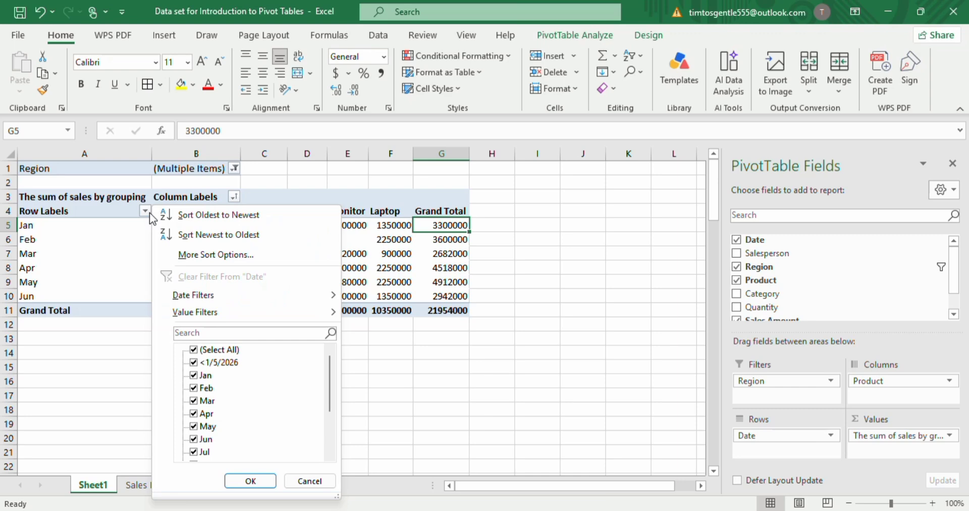
scroll(253, 382, down, 2)
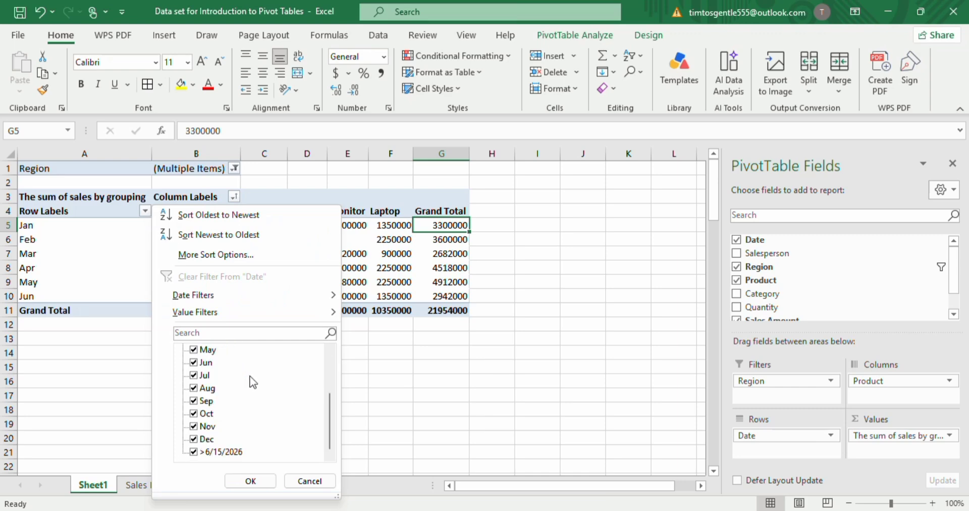
scroll(252, 381, up, 2)
click(95, 374)
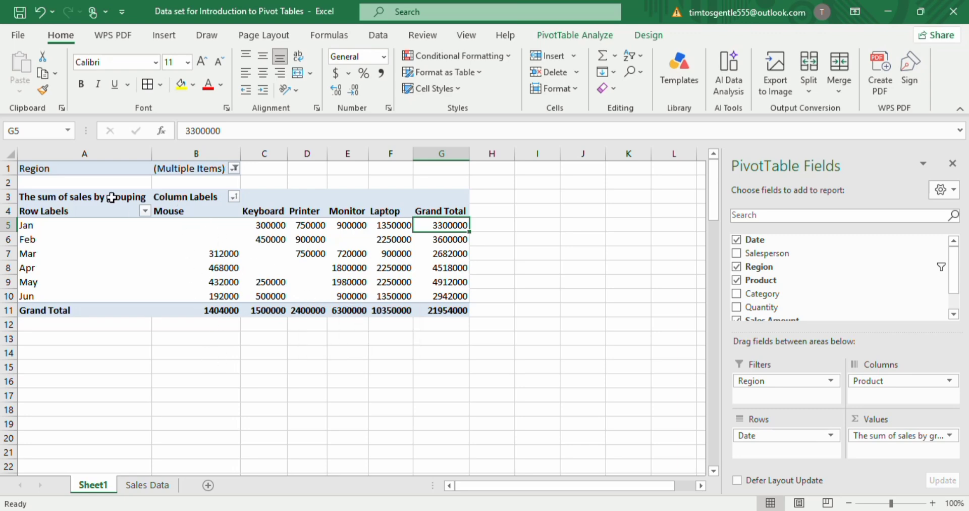
Apply all borders to the pivot table cells from Row Labels through the overall Grand Total, range A4:G11
drag(73, 212, 448, 311)
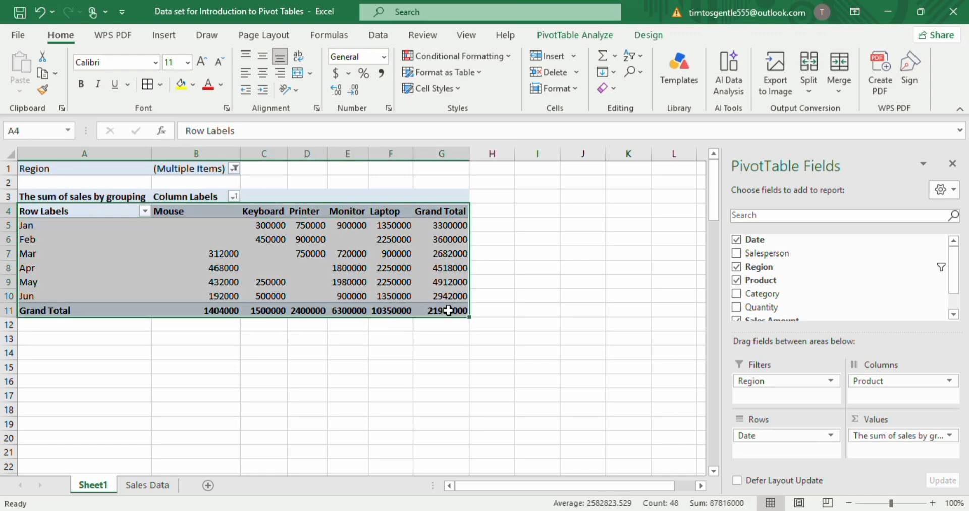
click(147, 84)
click(271, 354)
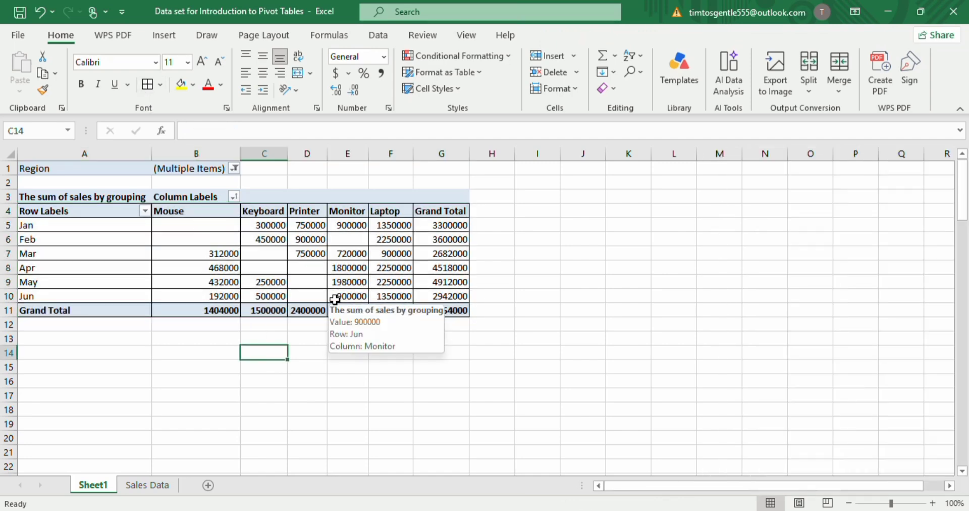
mouse_move(405, 270)
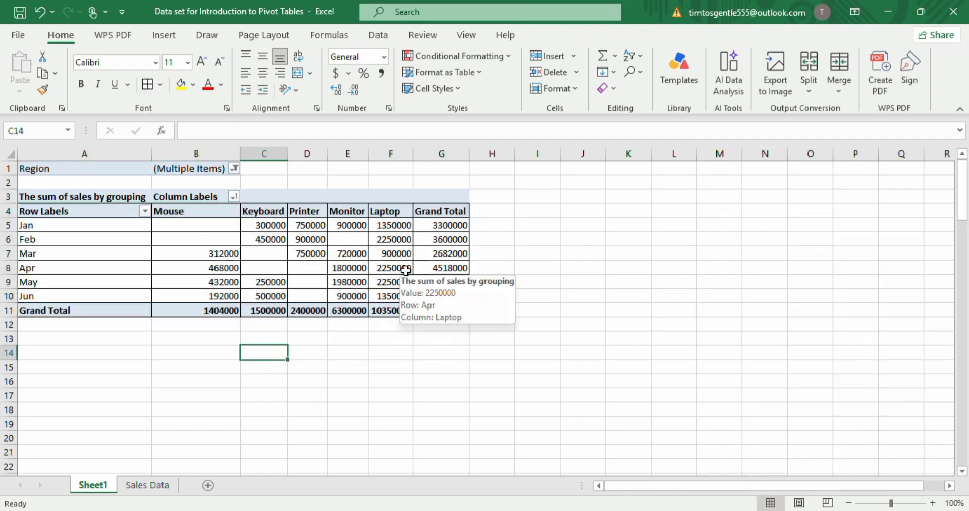
click(310, 264)
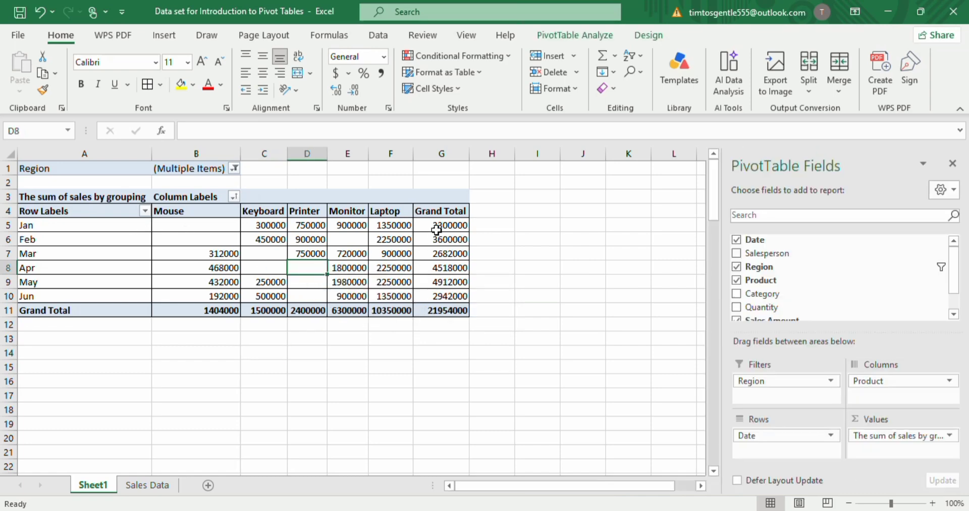
drag(437, 230, 440, 281)
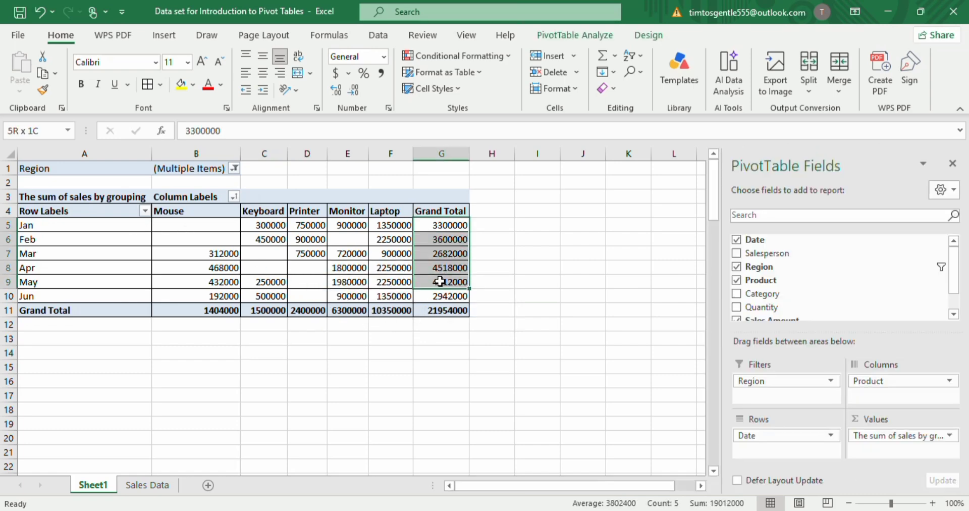
click(354, 281)
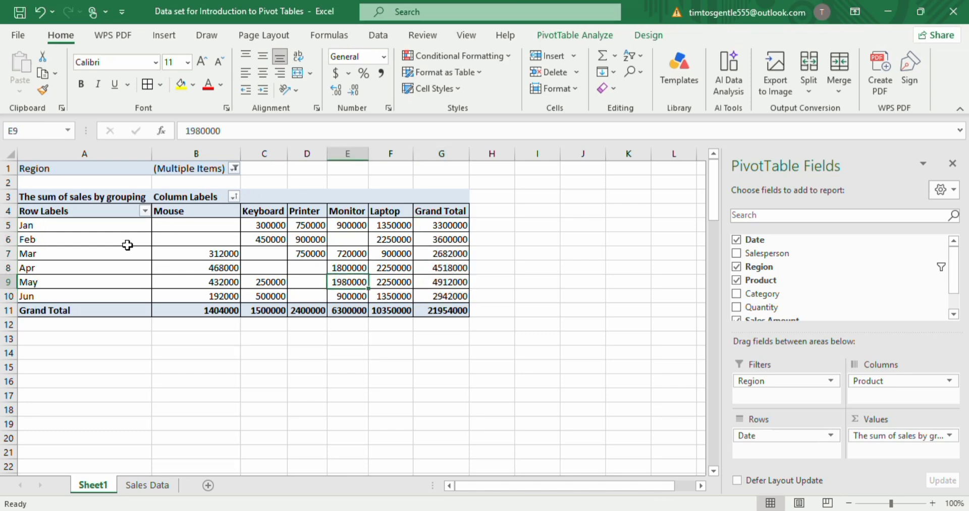